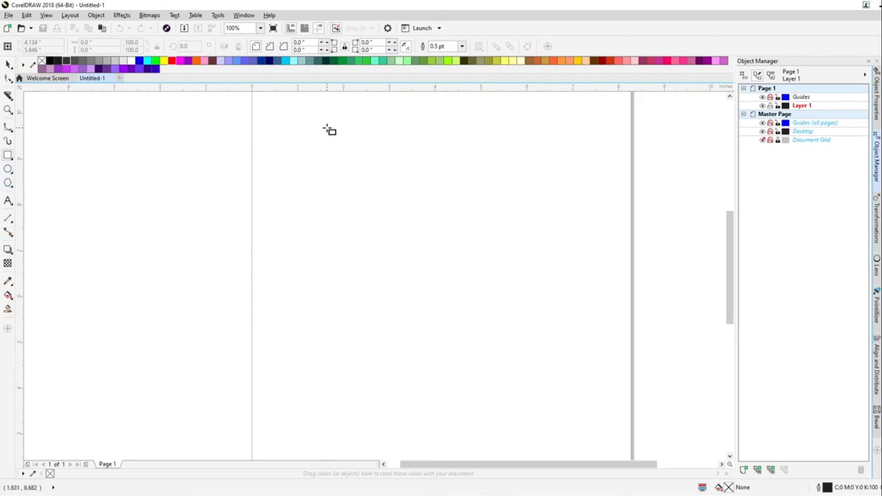
Draw a square about 5.27 in wide on the page, shift it slightly, and reselect it
left_click_drag(327, 129, 531, 366)
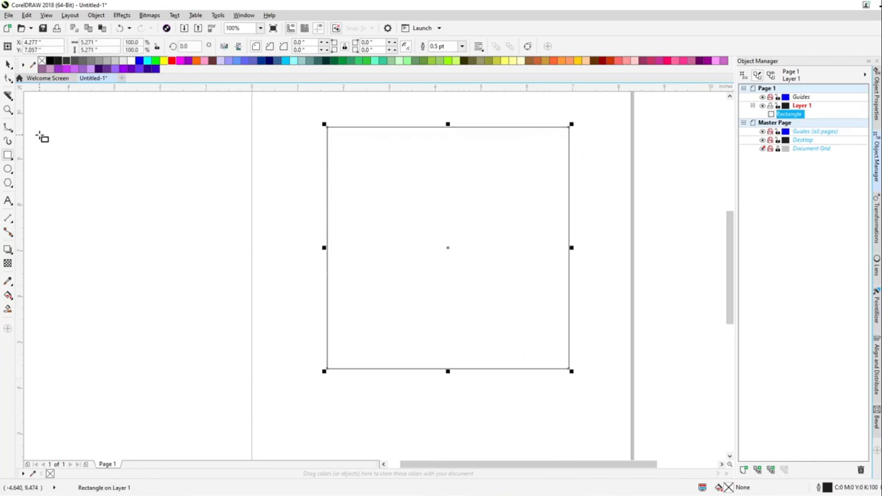
left_click(9, 65)
scroll(186, 205, "down", 3)
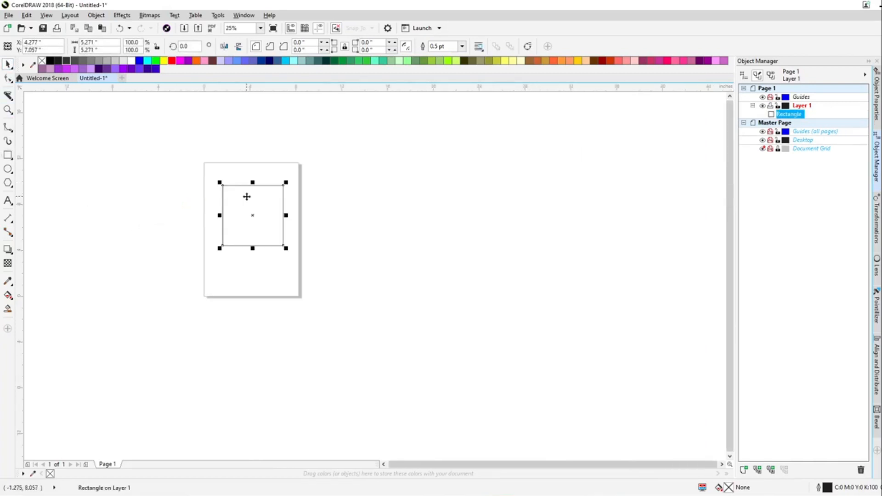
scroll(246, 196, "up", 3)
left_click_drag(306, 269, 295, 278)
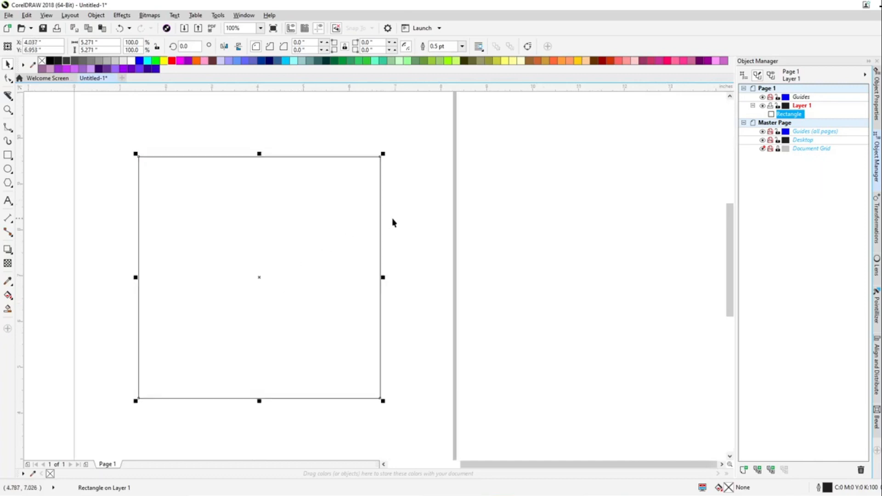
left_click(415, 165)
scroll(411, 167, "down", 3)
scroll(403, 176, "up", 3)
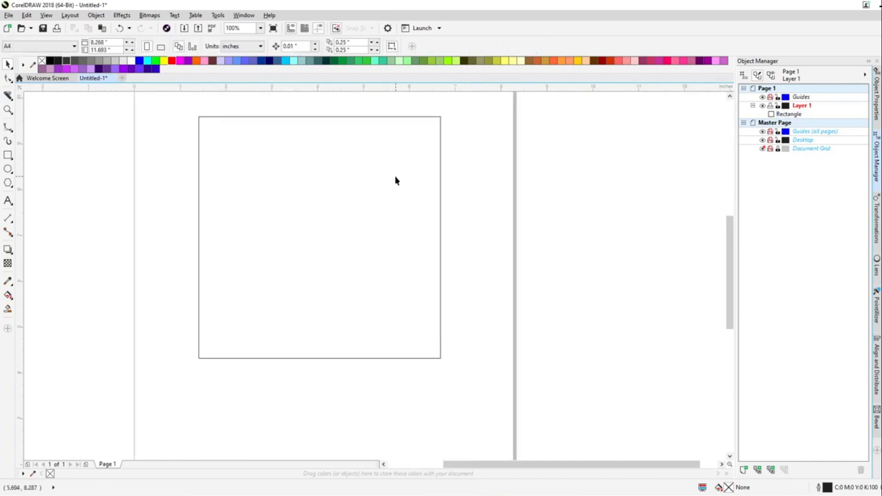
left_click(395, 176)
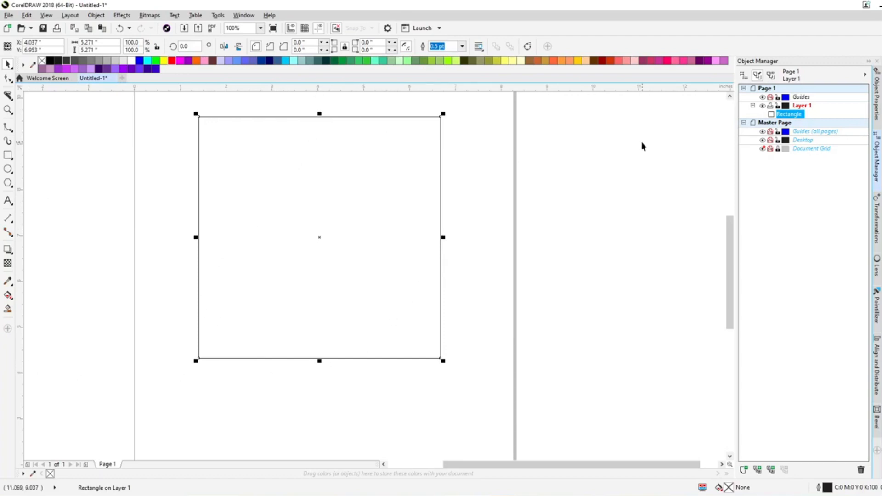
Open the Transformations settings for the selected square and switch them to rotation
left_click(875, 222)
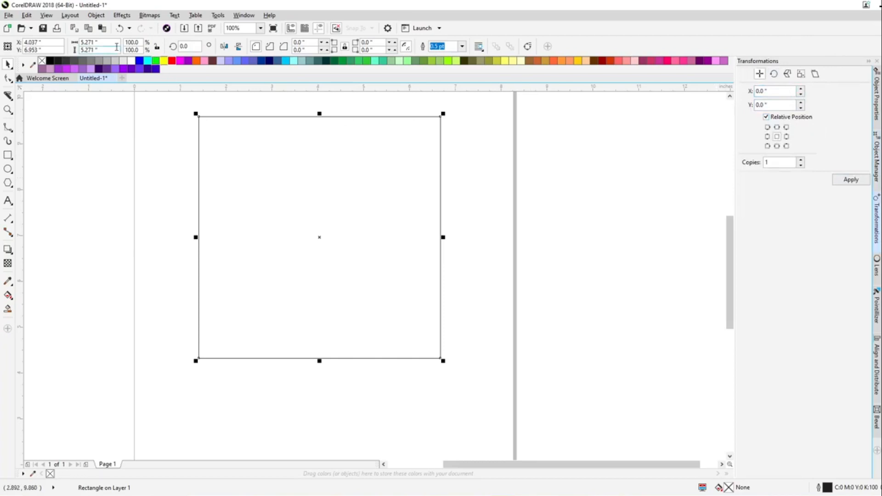
left_click(96, 15)
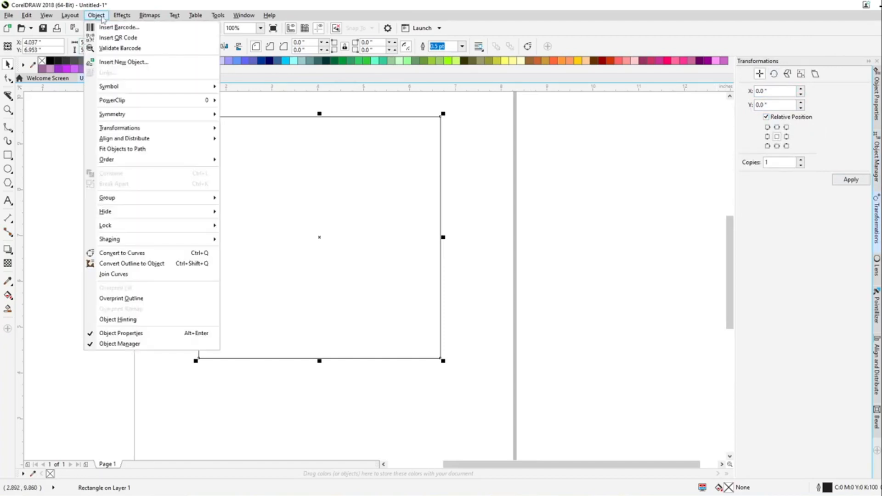
mouse_move(121, 131)
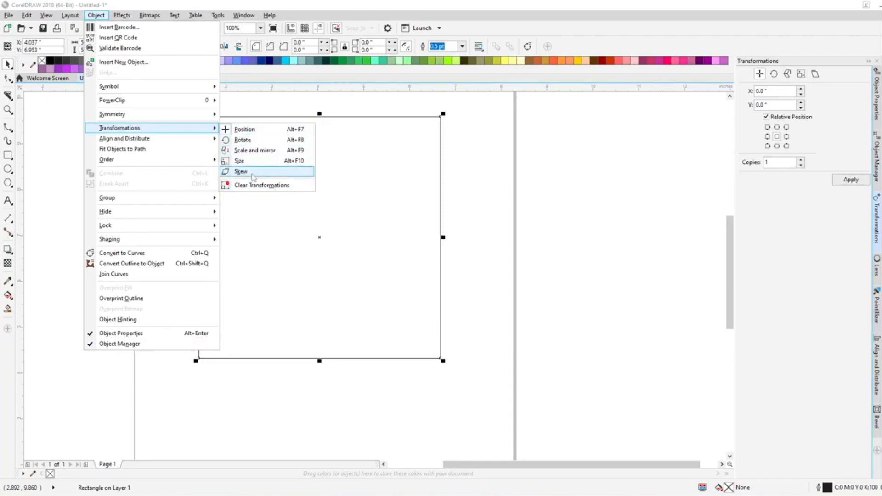
left_click(258, 130)
key("alt+F3")
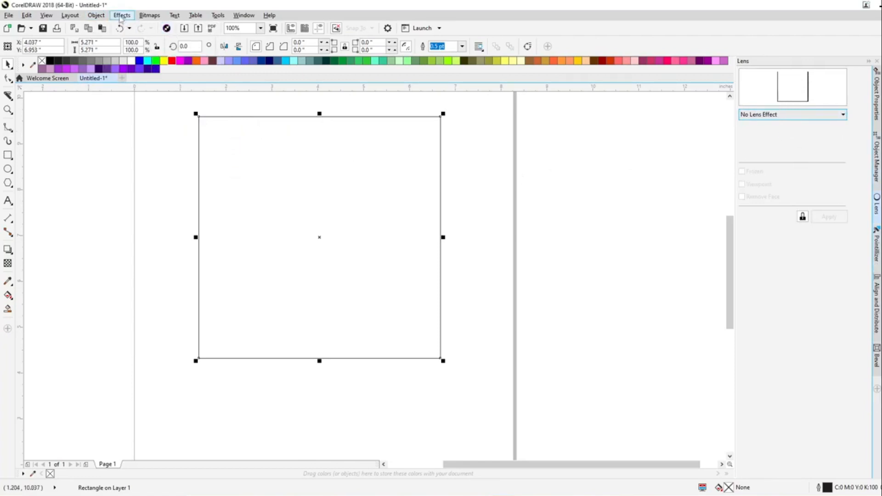
left_click(96, 15)
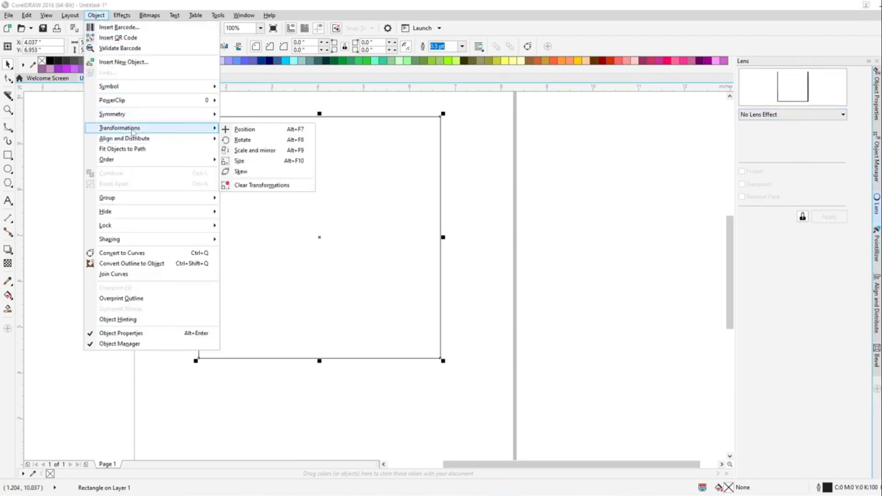
left_click(240, 129)
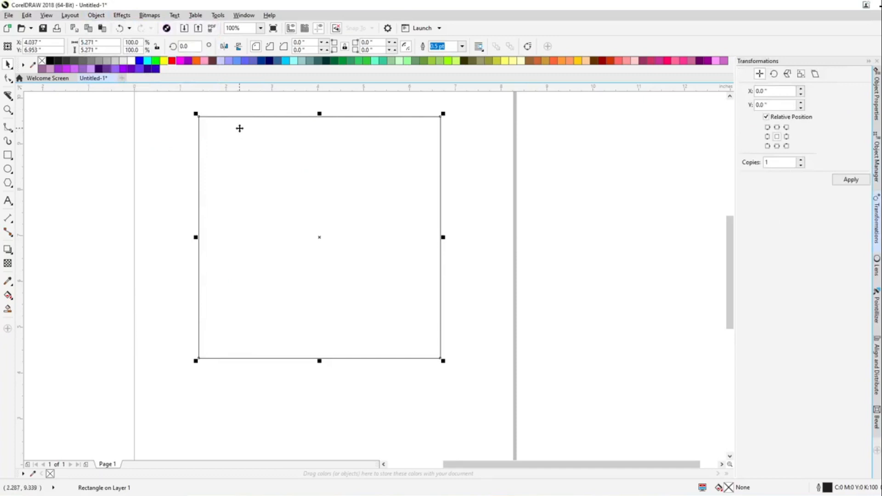
left_click(772, 75)
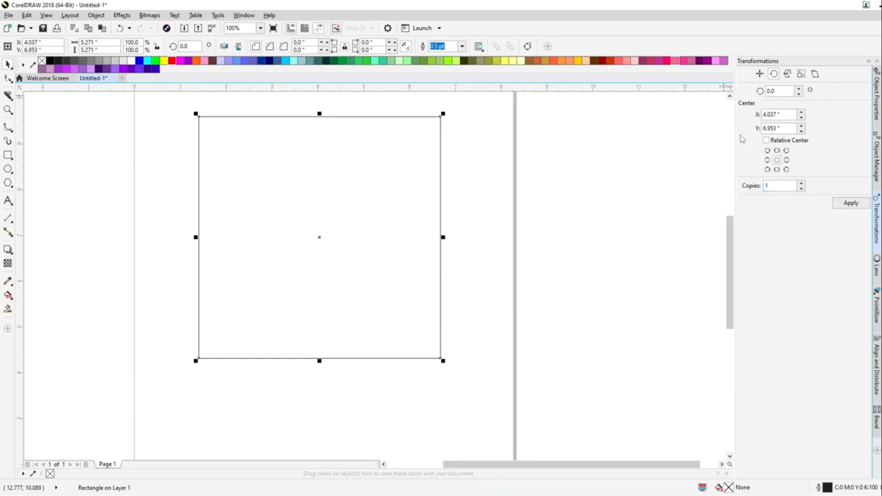
double_click(779, 91)
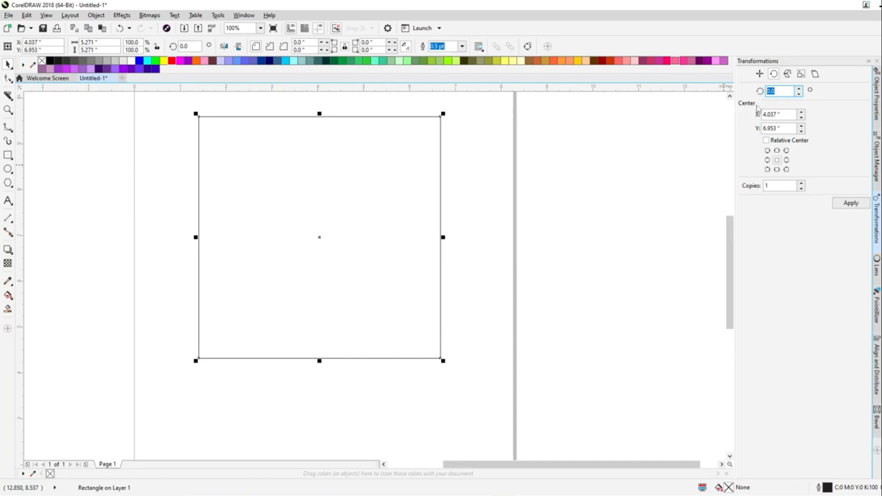
Move the square freehand, set its position to X 0 and Y 0, and zoom to it
left_click_drag(362, 214, 344, 257)
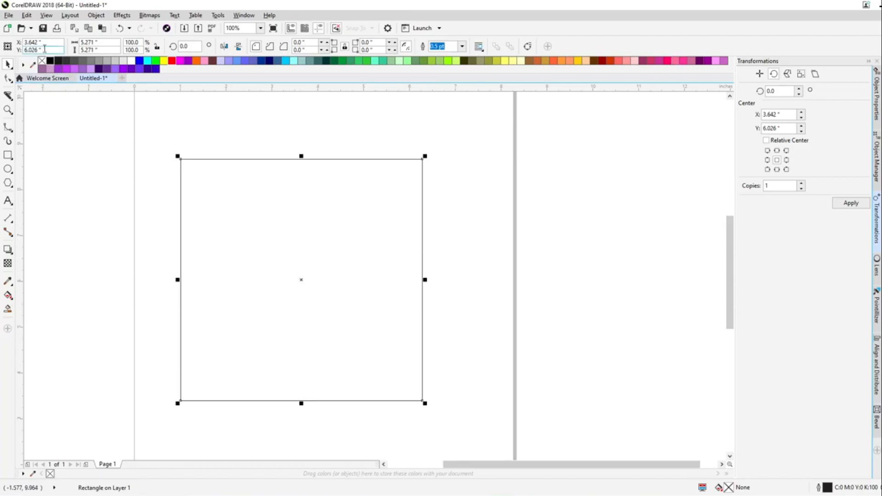
left_click_drag(47, 43, 2, 52)
type("0")
key("Tab")
type("0")
key("Return")
key("shift+F2")
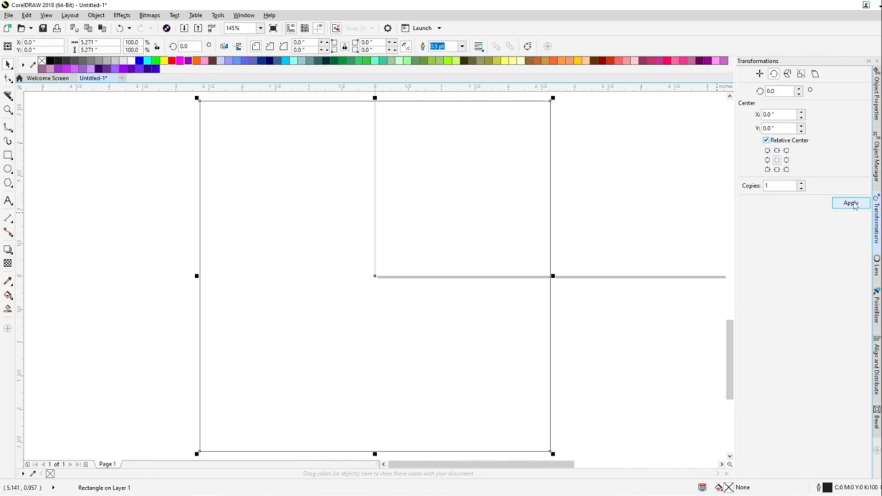
Move the square around freehand and centre it on the page
left_click(771, 91)
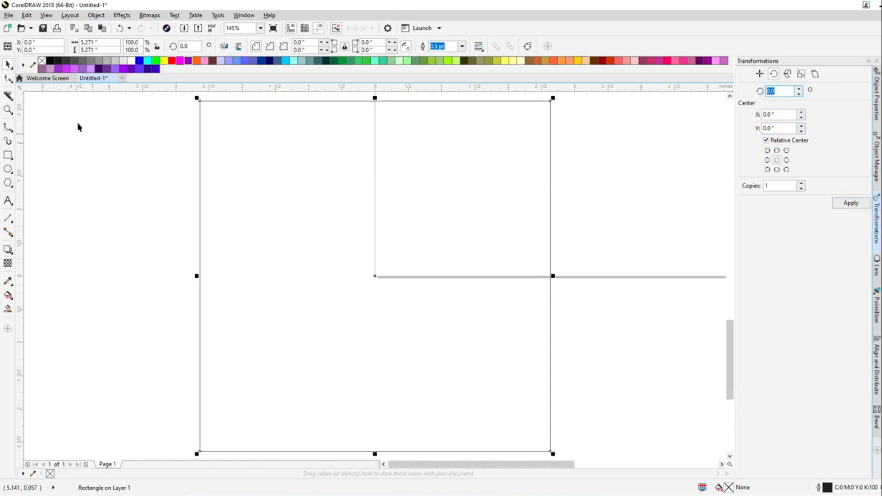
left_click(258, 211)
left_click_drag(256, 206, 100, 231)
left_click_drag(183, 255, 425, 195)
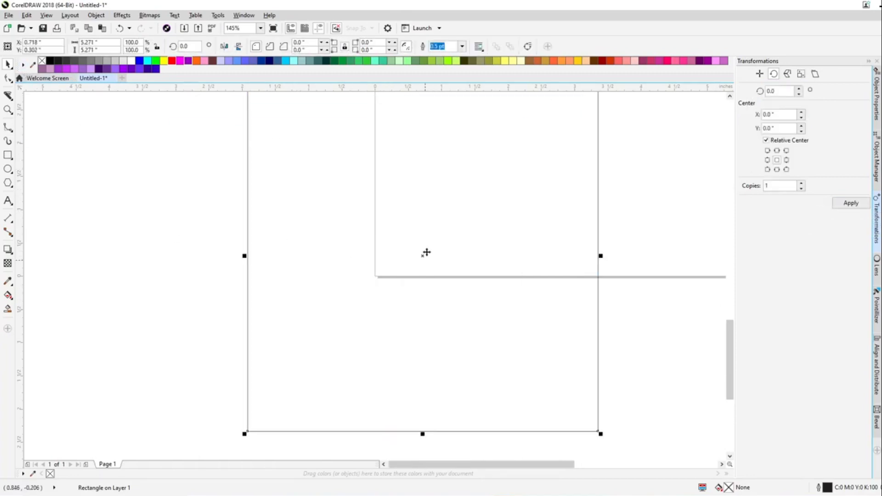
key("p")
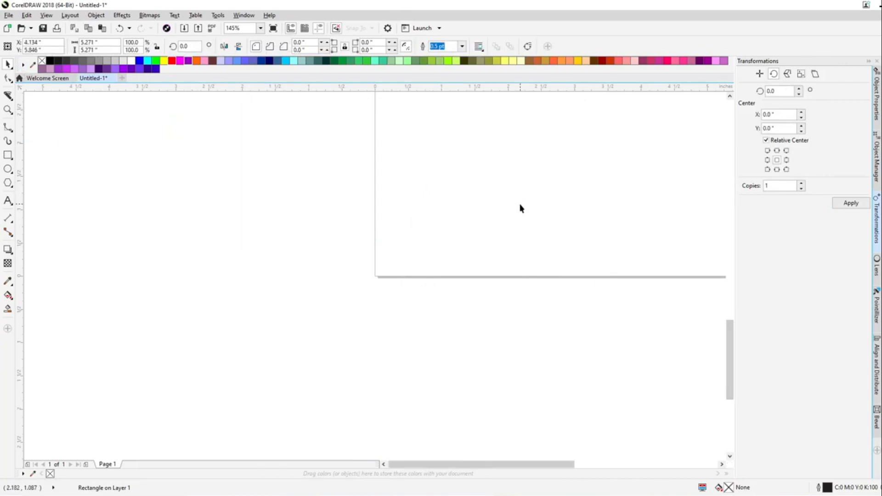
scroll(430, 202, "down", 8)
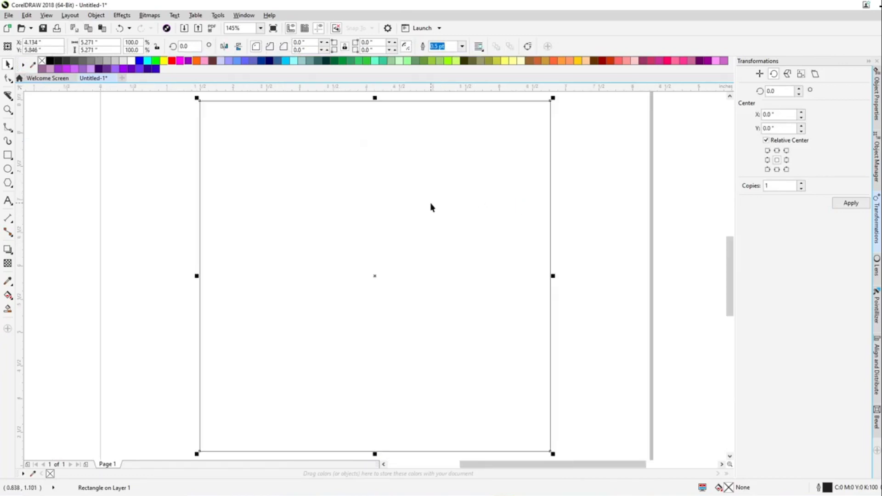
scroll(430, 203, "up", 8)
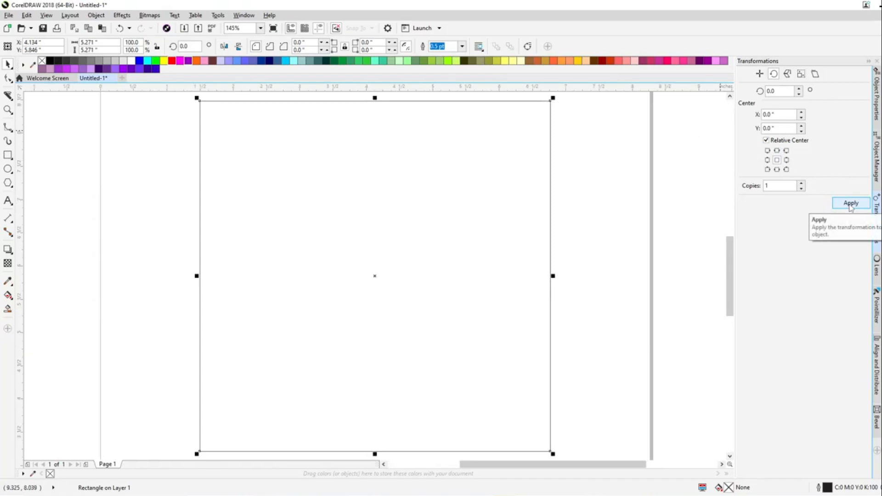
Create one copy of the square rotated 10 degrees about its own centre
left_click(781, 90)
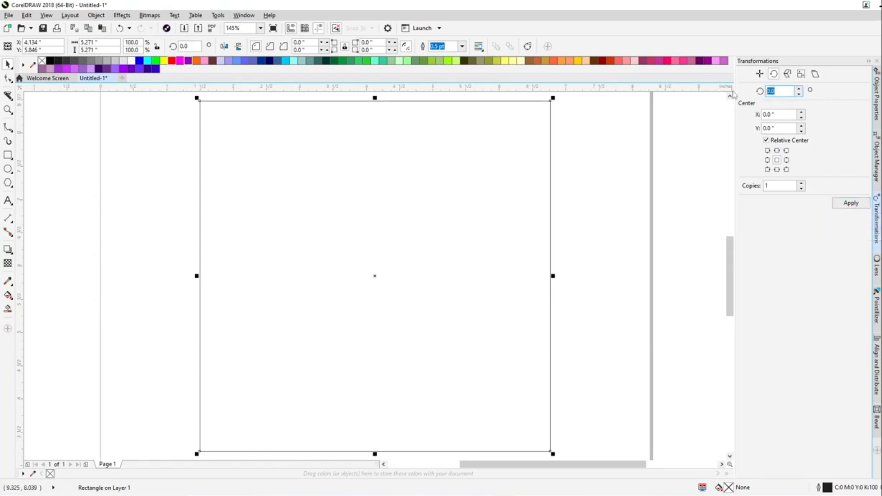
type("10")
left_click(856, 204)
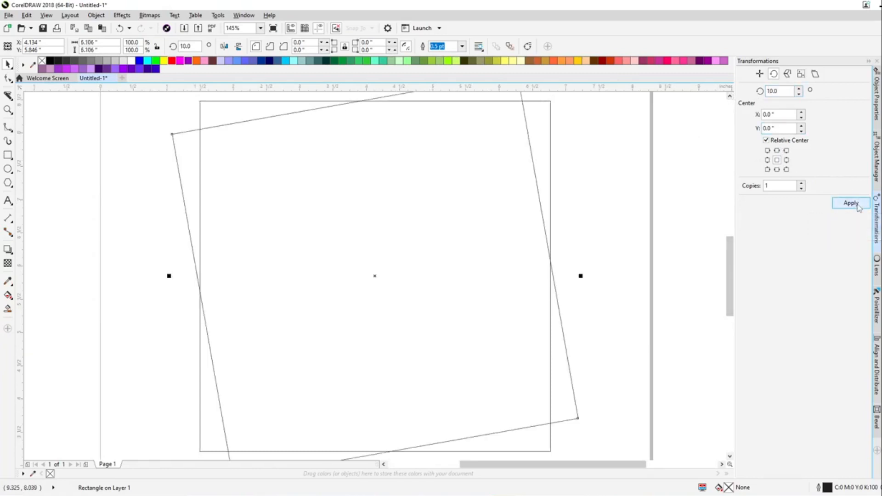
scroll(384, 177, "down", 2)
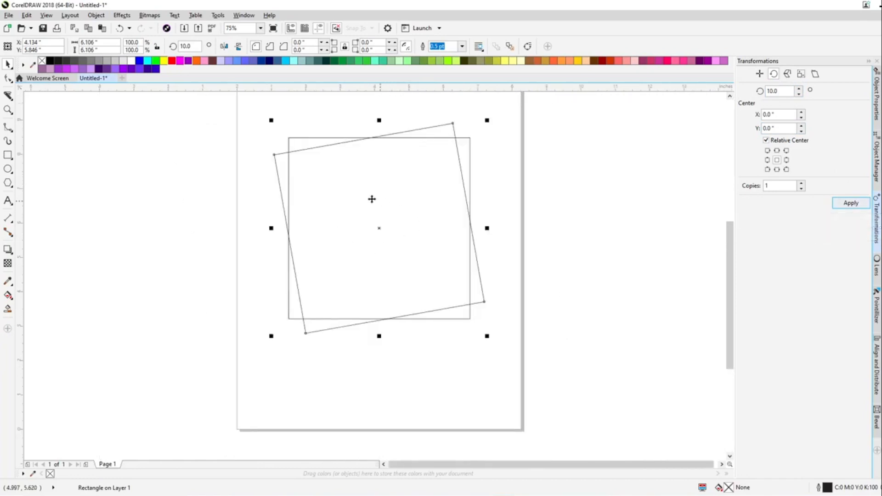
Pull the rotated and unrotated squares apart to opposite sides of the page and delete both
left_click_drag(423, 269, 225, 277)
left_click_drag(413, 297, 600, 279)
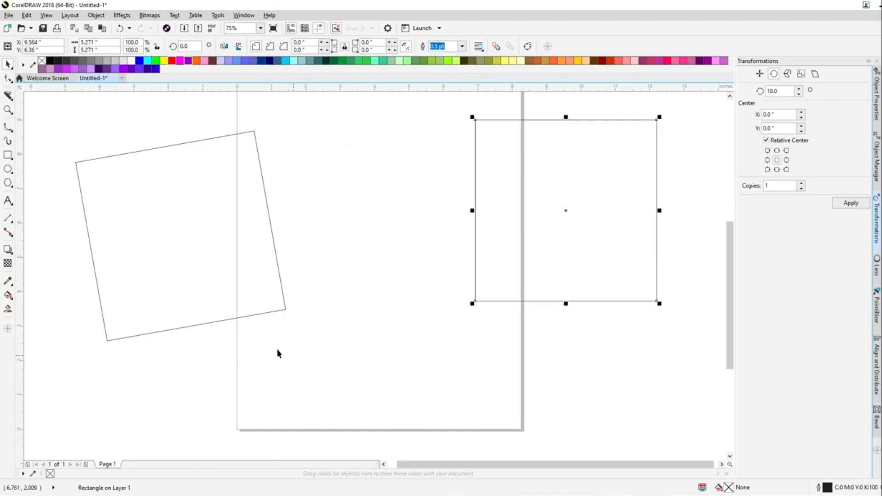
left_click_drag(65, 100, 699, 373)
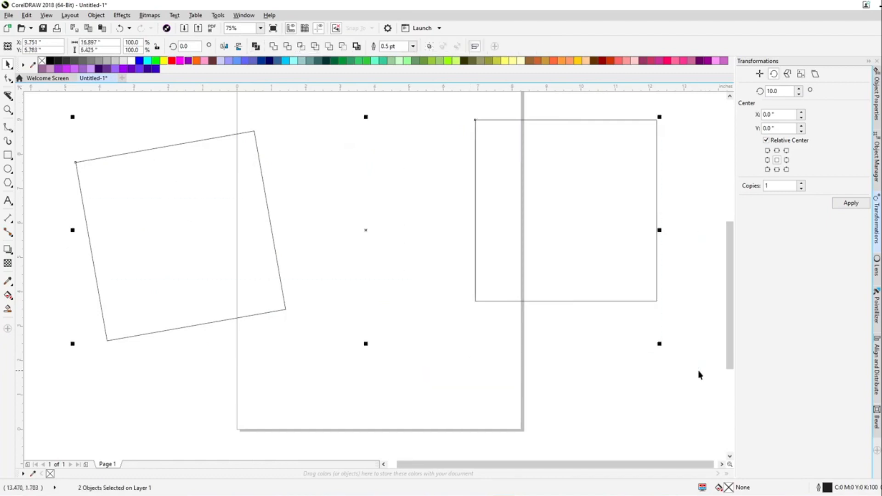
key("Delete")
Draw a new square about 5.69 in wide and centre it on the page
left_click(8, 155)
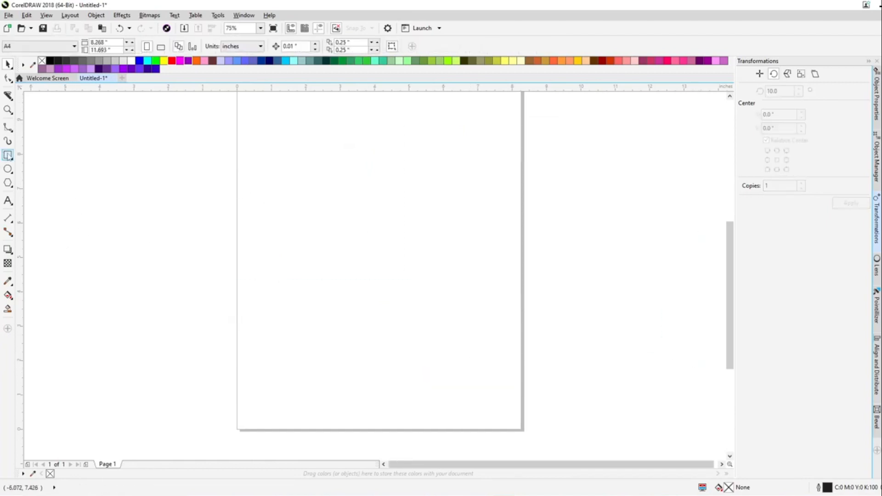
left_click_drag(308, 125, 504, 311)
left_click(8, 65)
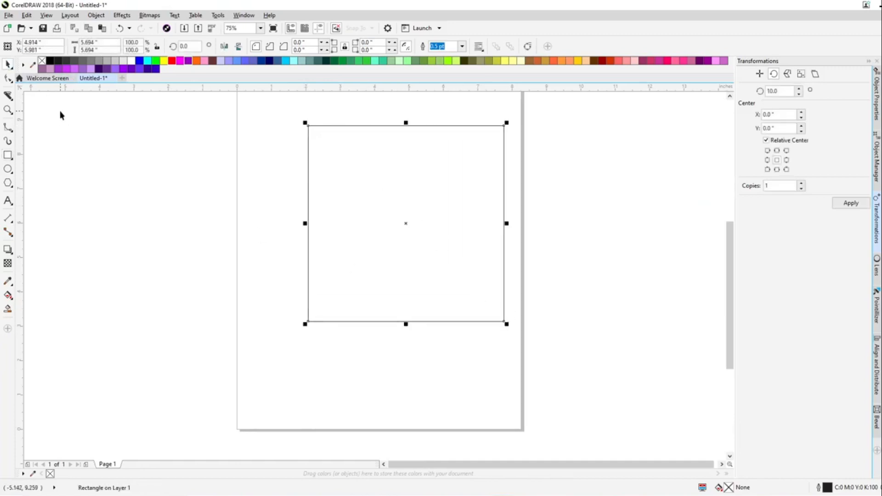
key("p")
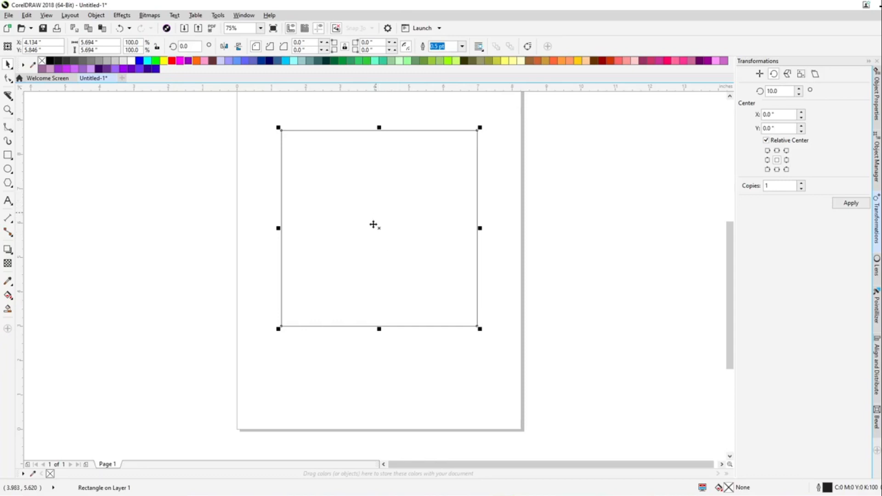
Try a copy of the square rotated 10 degrees, undo it, and create one copy rotated 5 degrees instead
left_click(858, 203)
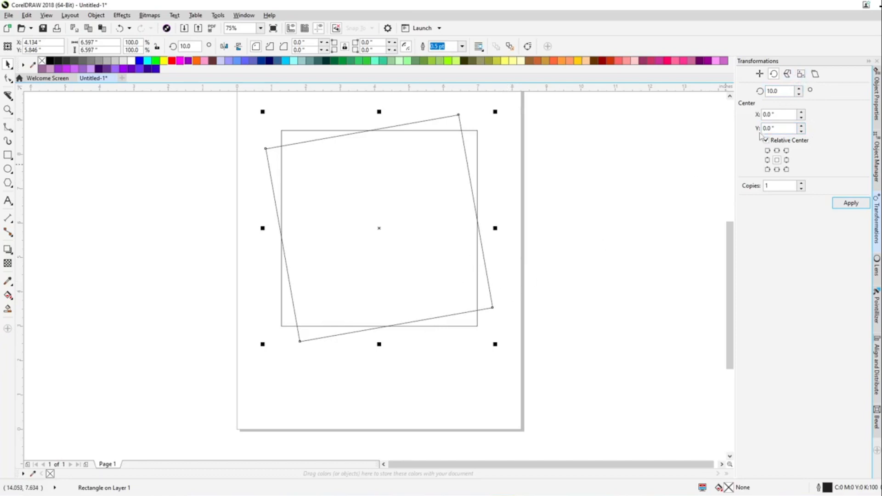
key("ctrl+z")
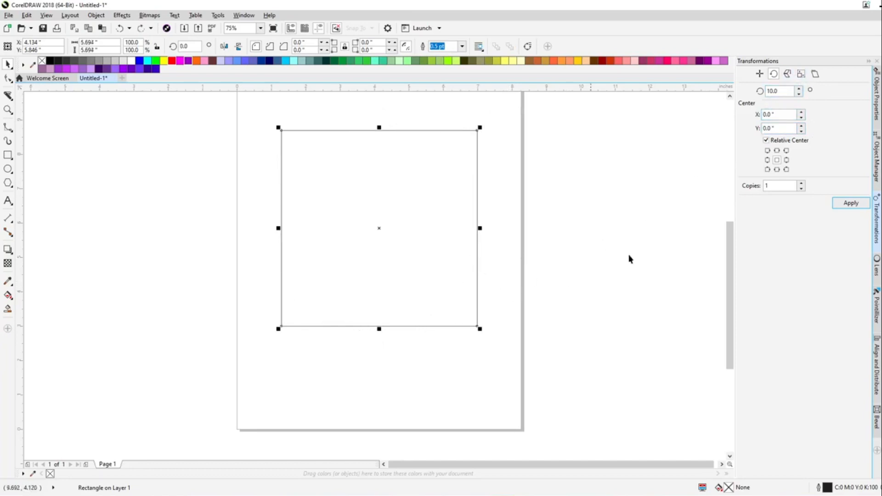
double_click(790, 91)
type("5")
left_click(851, 205)
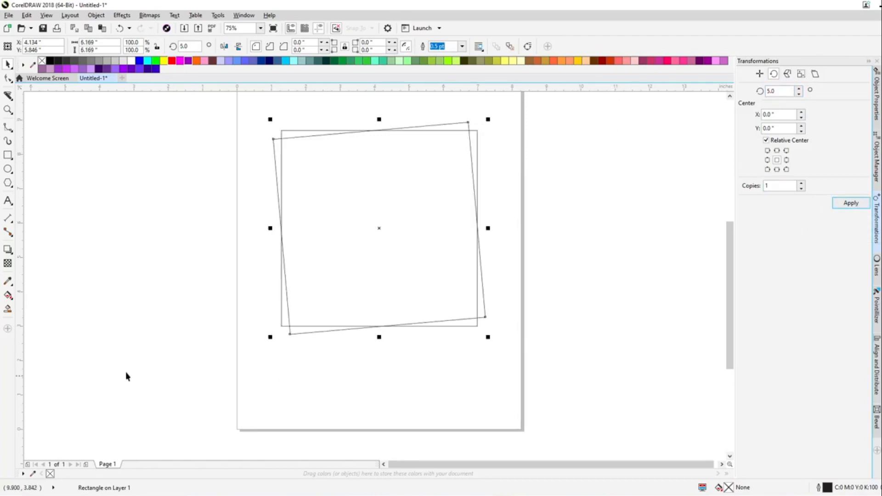
Smart Fill the narrow wedge between the squares' lower right edges and move the filled wedge off the page to the right
left_click(8, 310)
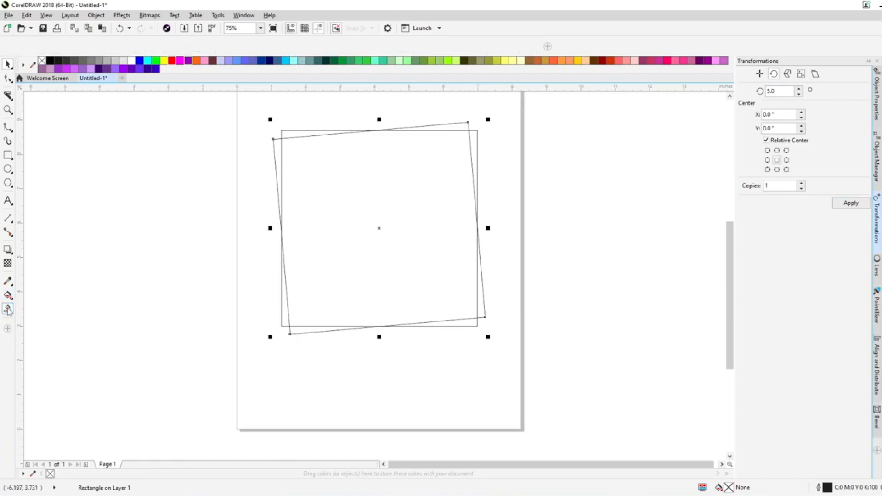
left_click(481, 312)
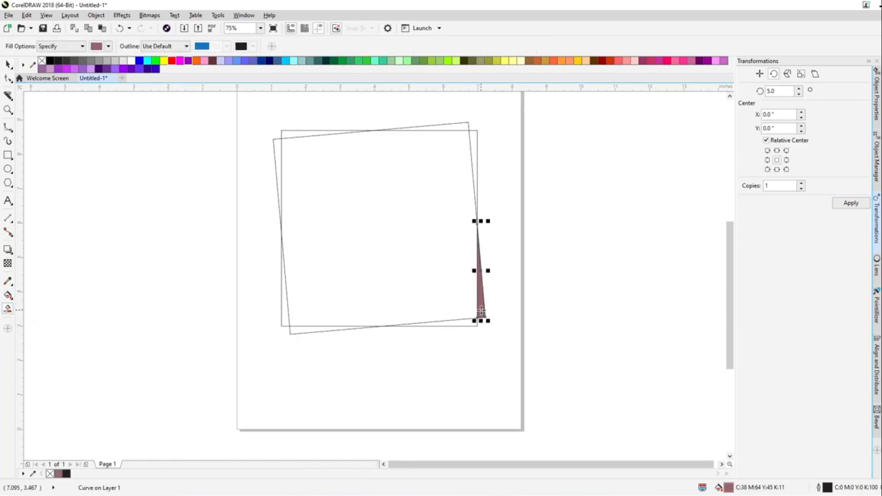
left_click(8, 64)
left_click_drag(483, 303, 603, 307)
Delete the two overlapping squares, keeping only the filled wedge
left_click(616, 261)
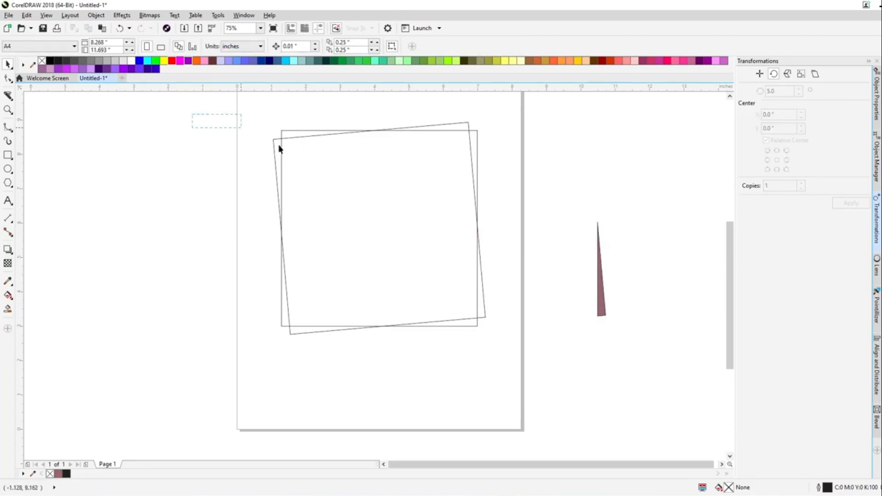
left_click_drag(513, 388, 513, 387)
key("Delete")
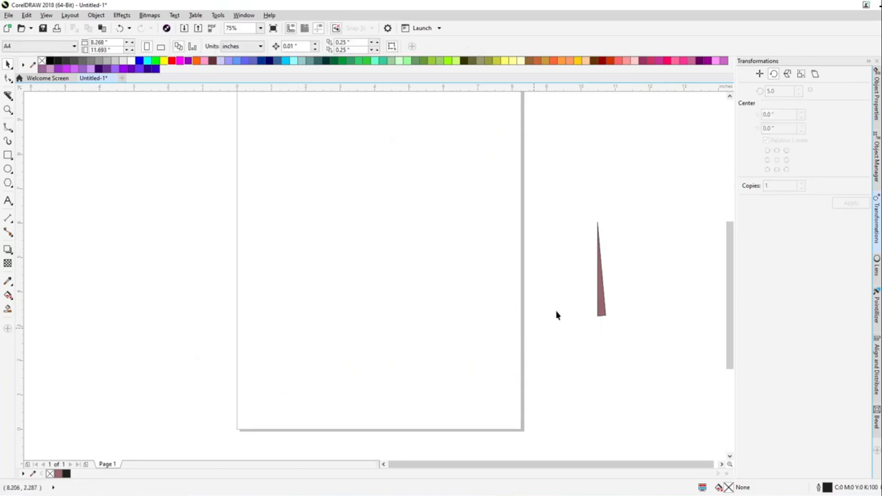
Move the filled wedge onto the page and enlarge it to about 0.61 by 7.0 in
left_click_drag(600, 315, 476, 400)
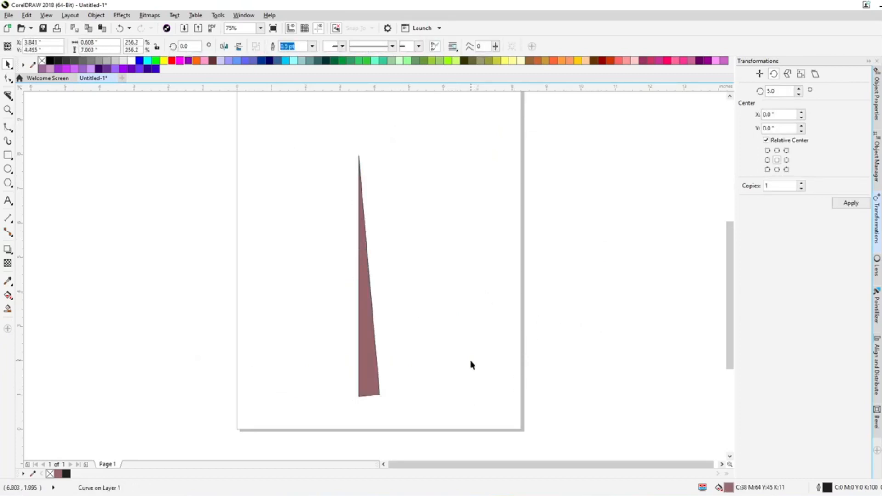
left_click(350, 172)
scroll(350, 172, "up", 2)
scroll(390, 151, "up", 1)
scroll(390, 233, "down", 4)
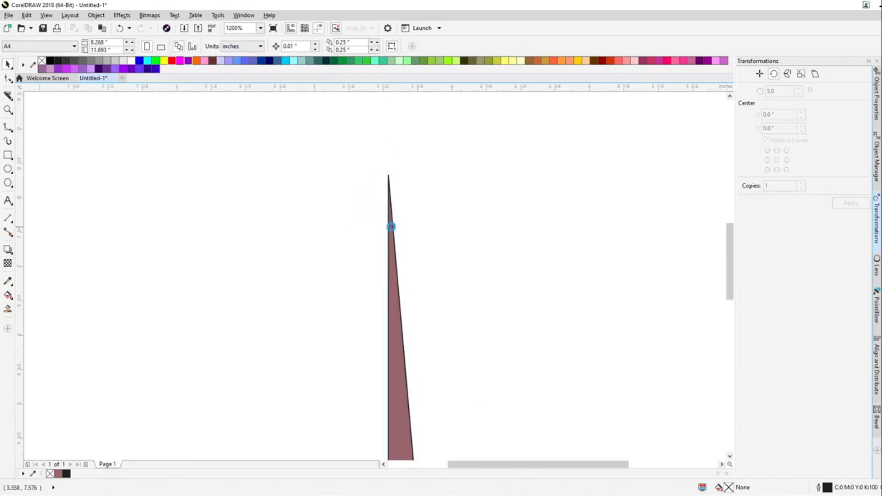
scroll(390, 294, "up", 2)
scroll(380, 147, "down", 1)
scroll(380, 151, "up", 2)
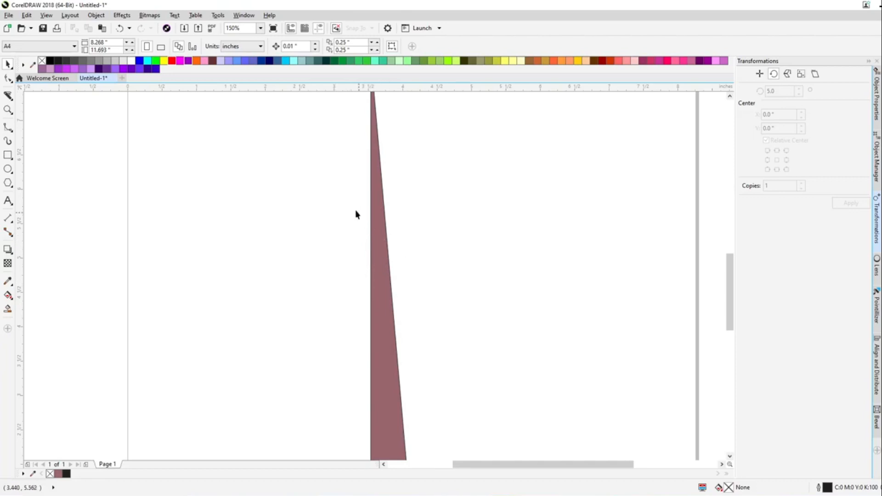
scroll(321, 207, "down", 1)
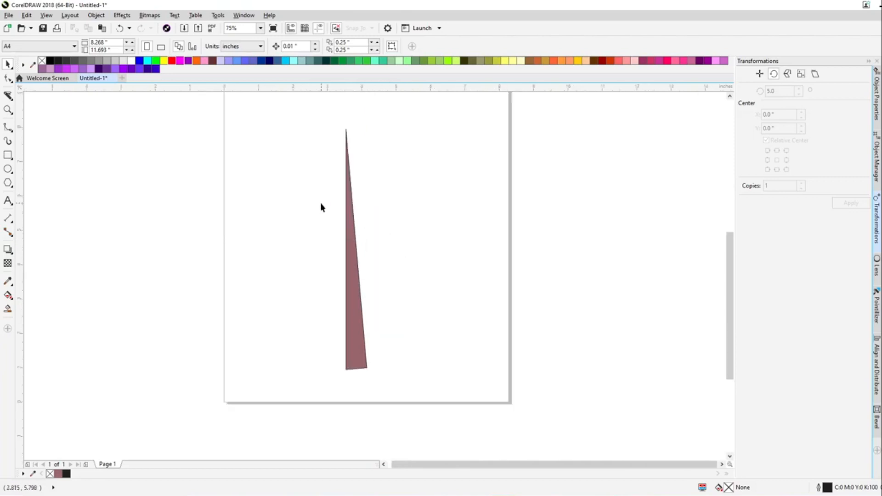
Turn on snapping and open the list of snap targets
left_click(336, 28)
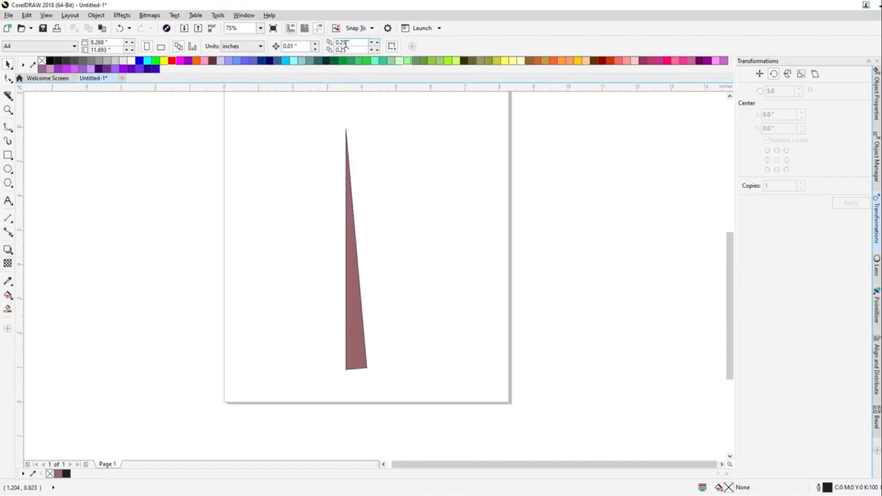
left_click(372, 28)
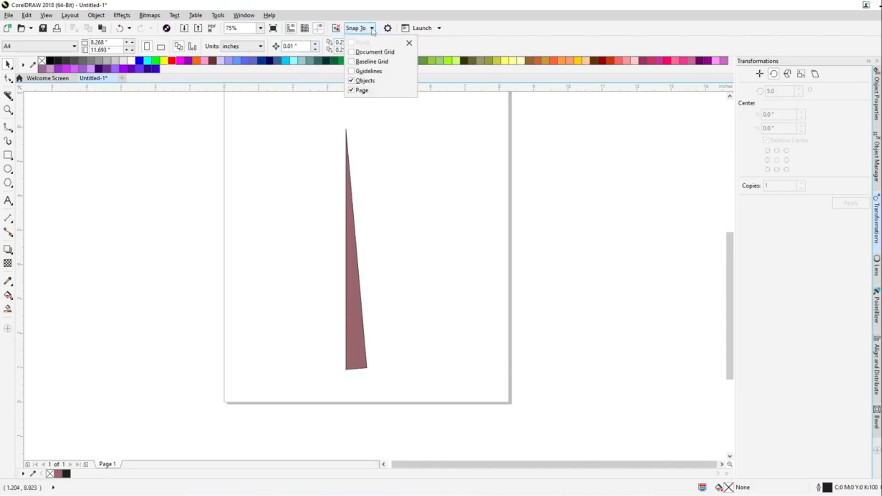
left_click(375, 54)
left_click(3, 169)
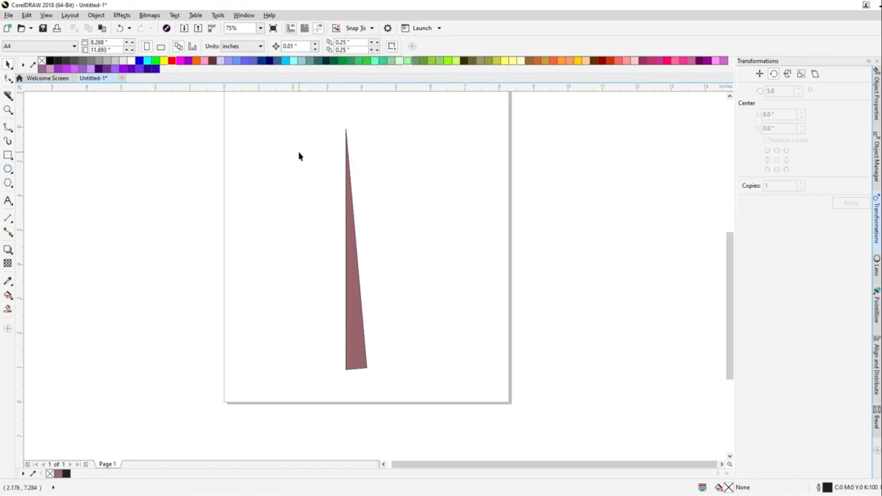
Draw a circle about 0.86 in wide and place it with an overlapping copy off the page to the right
left_click(8, 169)
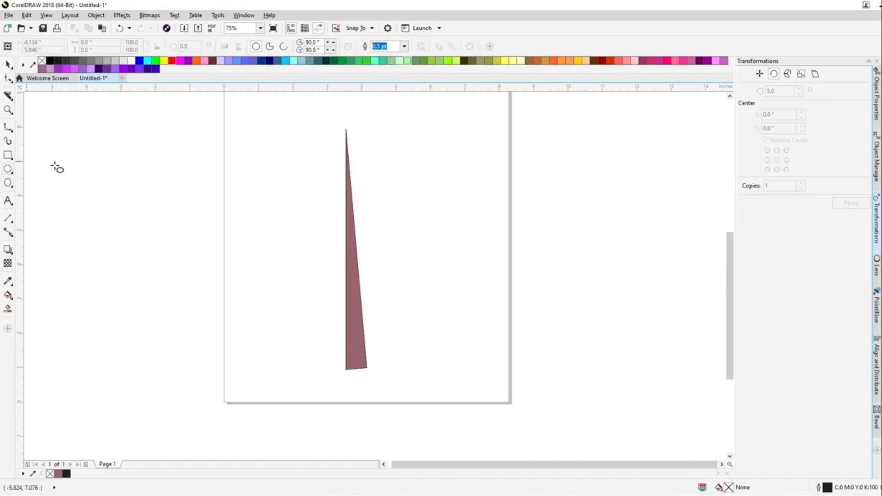
left_click_drag(284, 158, 308, 187)
left_click(7, 64)
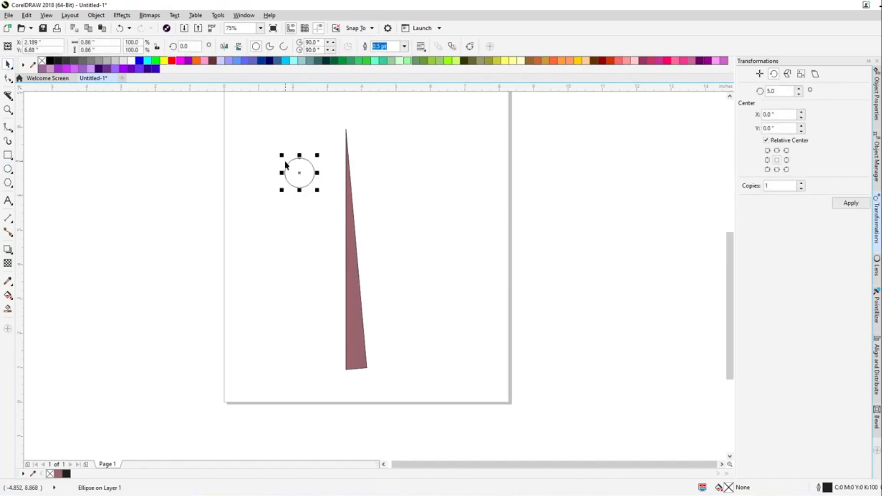
left_click_drag(288, 167, 539, 198)
scroll(606, 180, "up", 2)
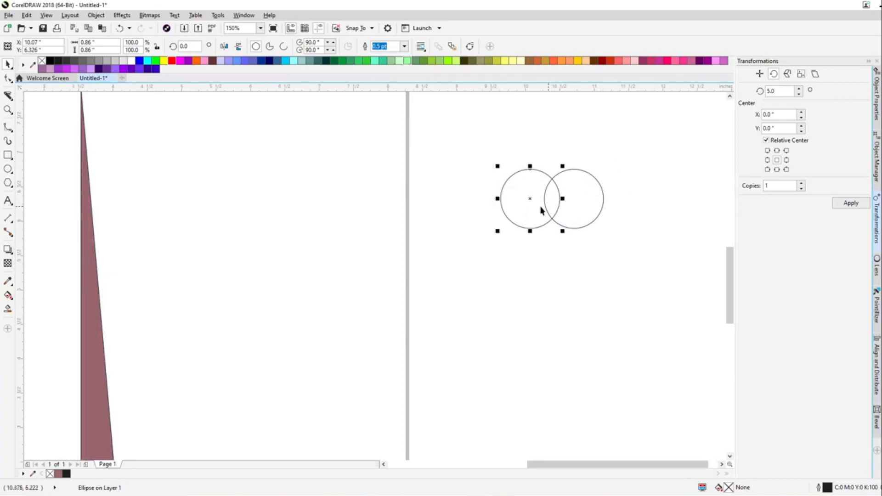
Smart Fill the overlap between the two circles and move the resulting lens shape onto the page
left_click(8, 309)
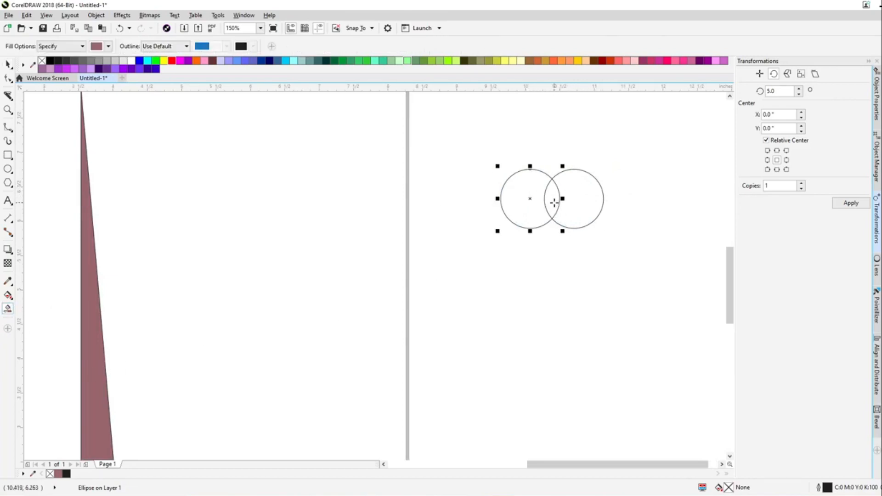
left_click(554, 200)
left_click_drag(512, 228, 344, 244)
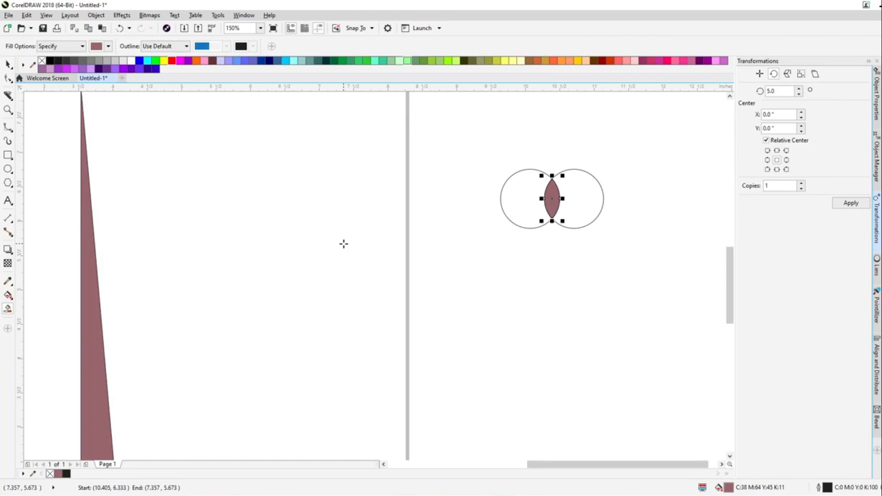
left_click(8, 64)
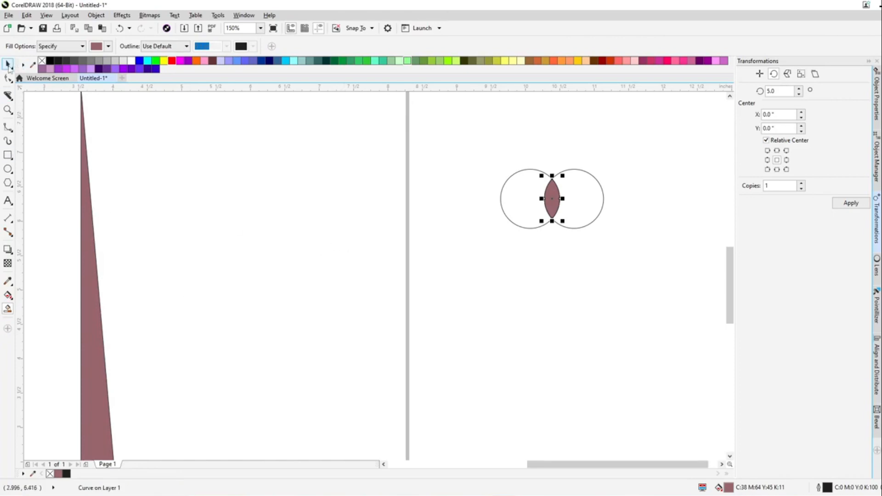
left_click_drag(552, 199, 320, 251)
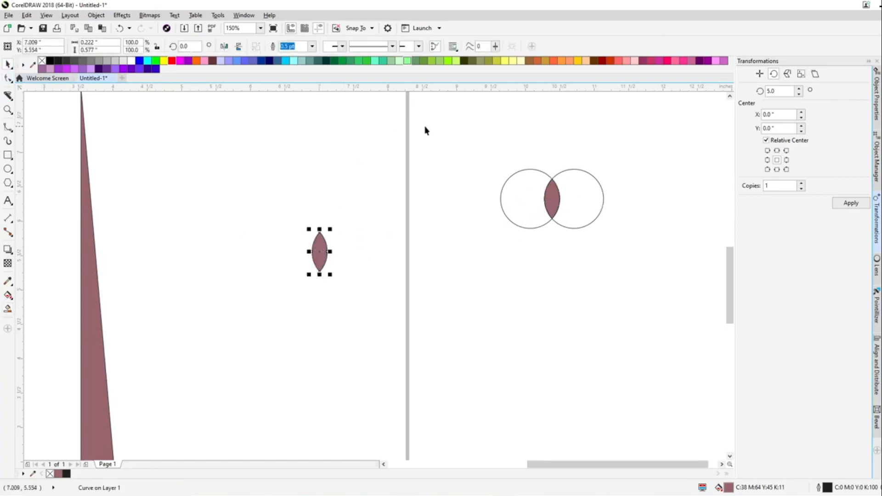
Delete the two overlapping circles and fill the remaining lens shape with white
left_click_drag(423, 129, 717, 318)
key("Delete")
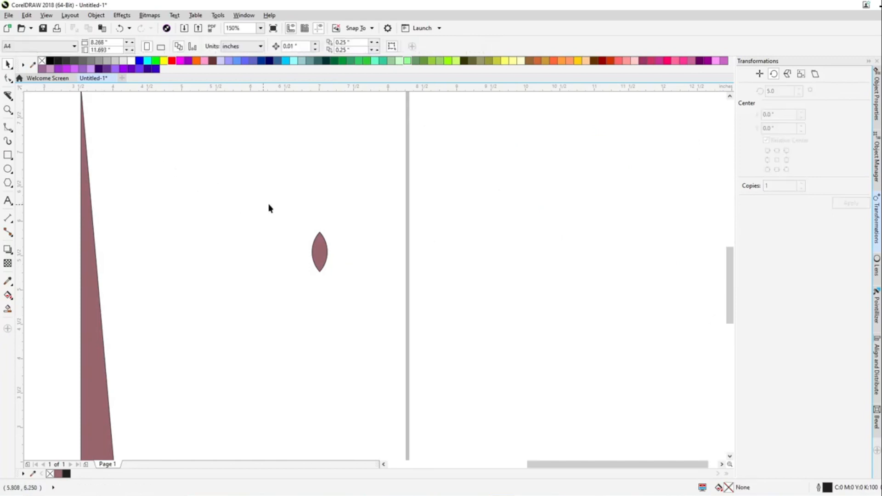
scroll(455, 187, "down", 2)
scroll(372, 222, "up", 2)
left_click(402, 215)
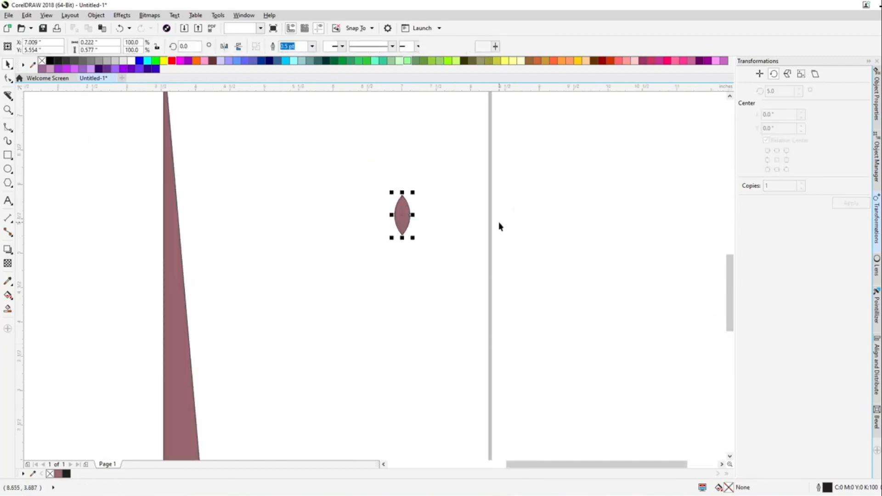
left_click(131, 61)
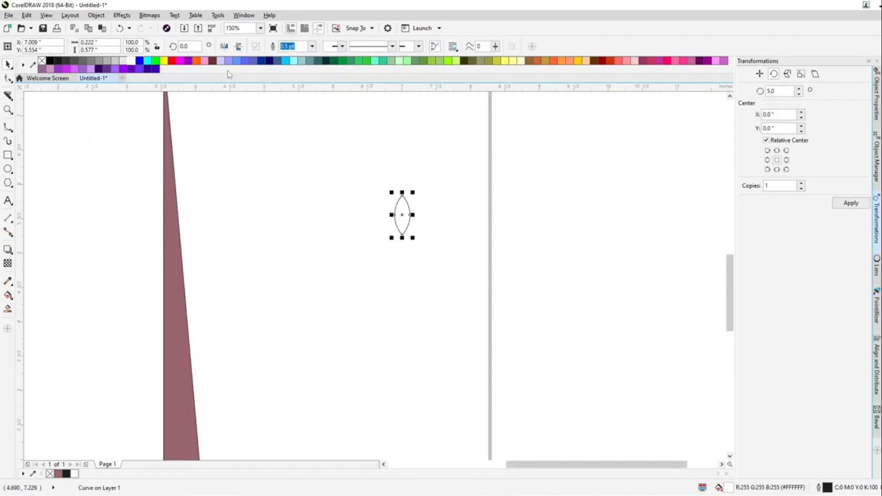
scroll(539, 258, "down", 2)
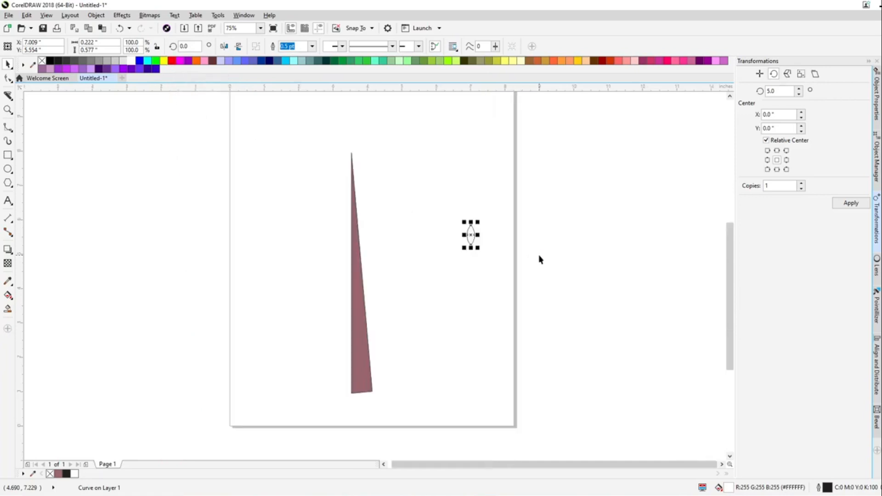
Remove the fill from the wedge, leaving only its outline
left_click(363, 310)
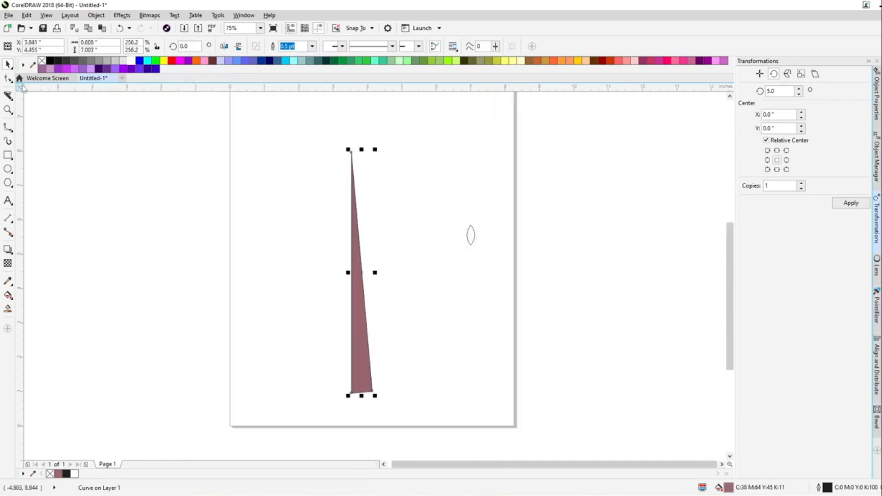
left_click(41, 60)
left_click(592, 248)
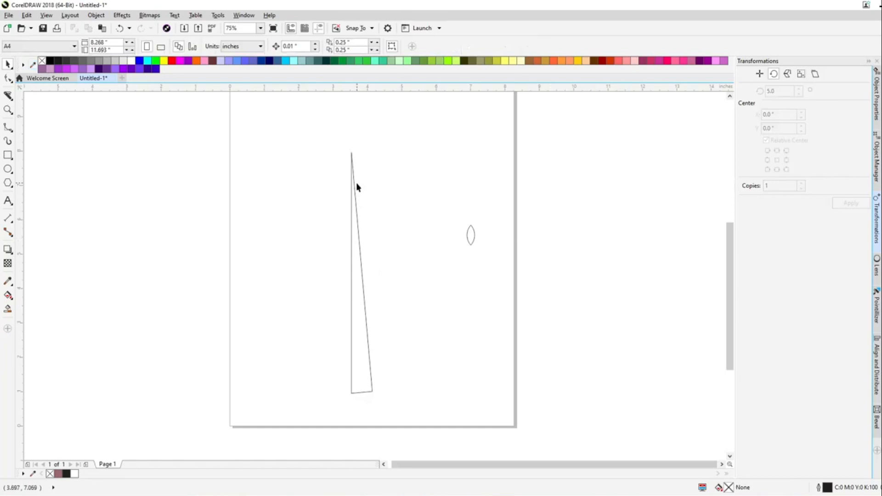
Move the lens shape so its centre snaps to the wedge's top tip
scroll(357, 183, "up", 2)
left_click_drag(552, 286, 370, 152)
scroll(327, 122, "up", 4)
scroll(475, 238, "down", 4)
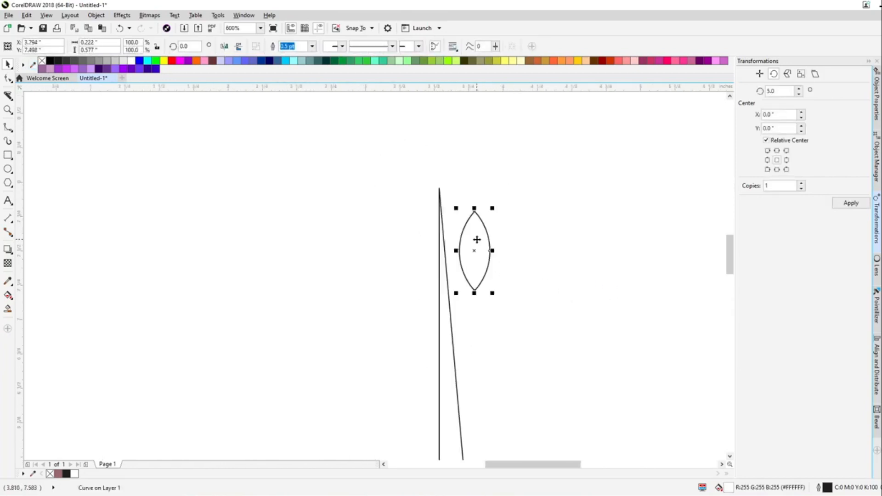
scroll(466, 225, "up", 4)
left_click_drag(513, 298, 432, 178)
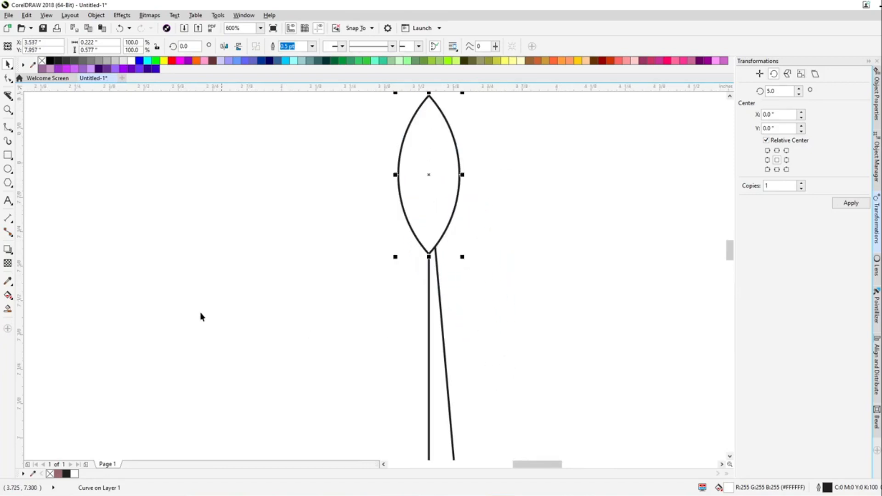
Remove the white fill from the lens at the wedge's tip
left_click(41, 61)
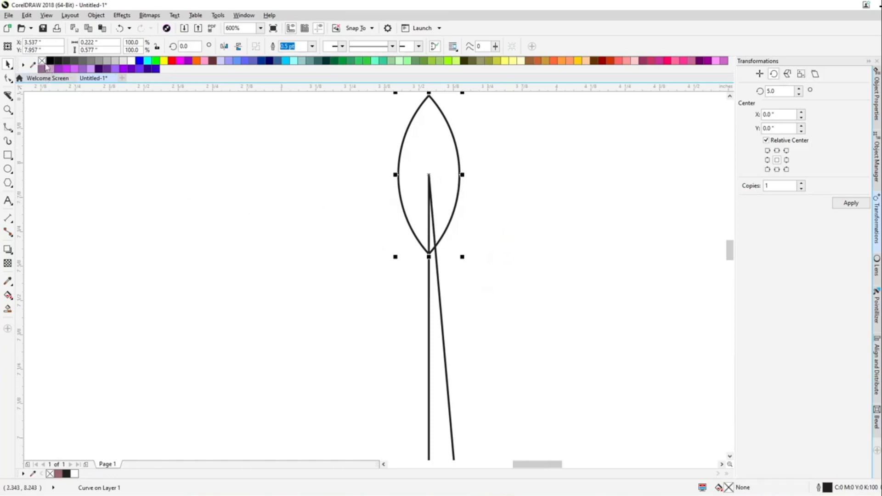
left_click(513, 191)
scroll(475, 155, "down", 2)
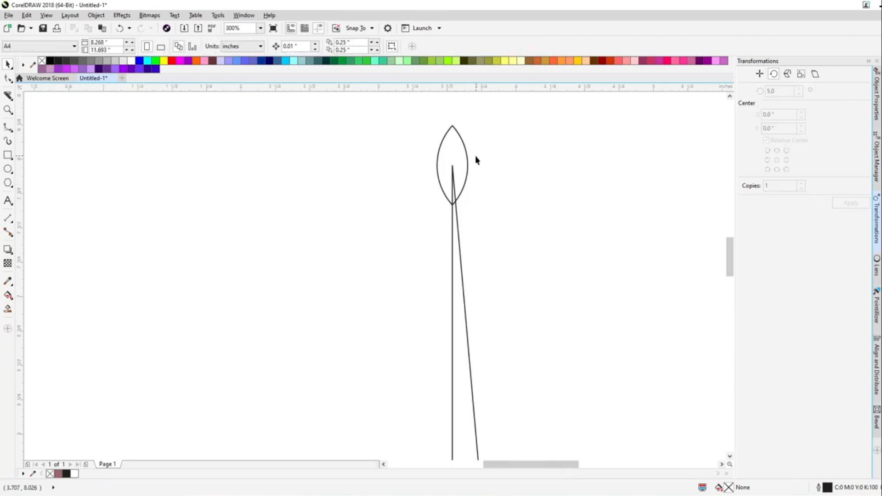
scroll(475, 155, "down", 4)
scroll(475, 155, "up", 2)
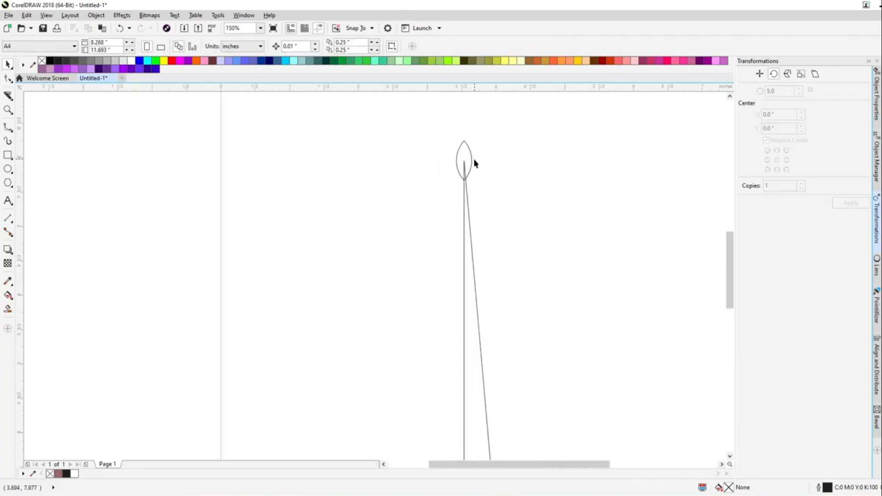
Add a lens copy scaled to 50% and centre it on the wedge's left edge below the large lens
left_click_drag(469, 157, 500, 203)
left_click(529, 187)
scroll(479, 188, "up", 2)
left_click_drag(529, 296, 422, 199)
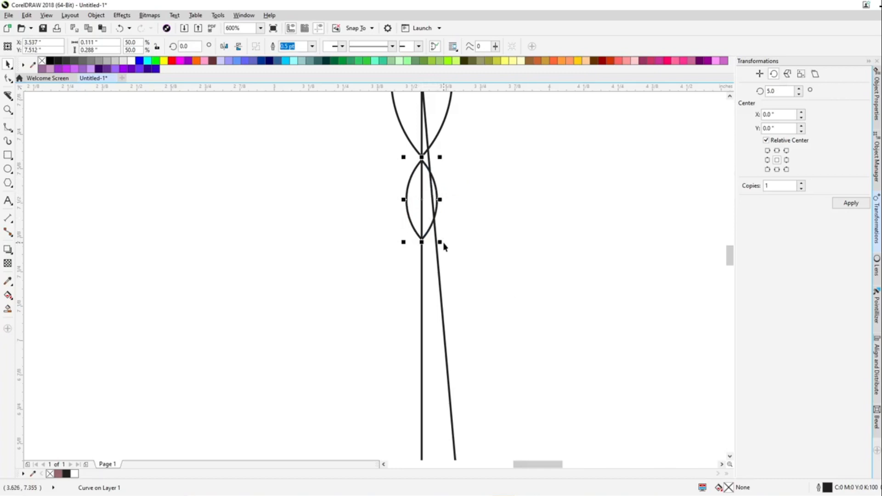
Shrink the lens copy to about 0.045 by 0.117 in and move it up the edge, just beneath the large lens
left_click_drag(439, 242, 431, 234)
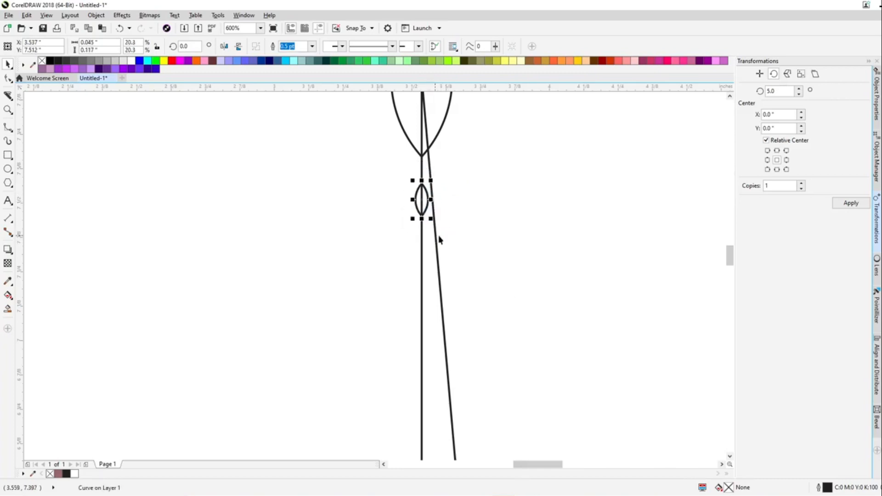
left_click(439, 222)
left_click_drag(426, 193, 421, 176)
left_click(504, 222)
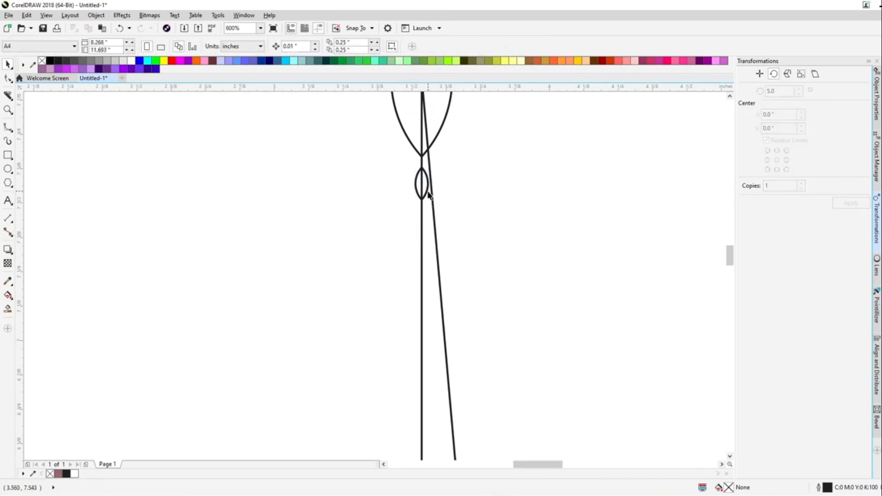
Duplicate the small lens and place the copy on the wedge's left edge near its bottom corner
left_click_drag(428, 192, 442, 375)
right_click(442, 376)
scroll(388, 199, "down", 2)
scroll(396, 238, "down", 3)
scroll(398, 221, "up", 1)
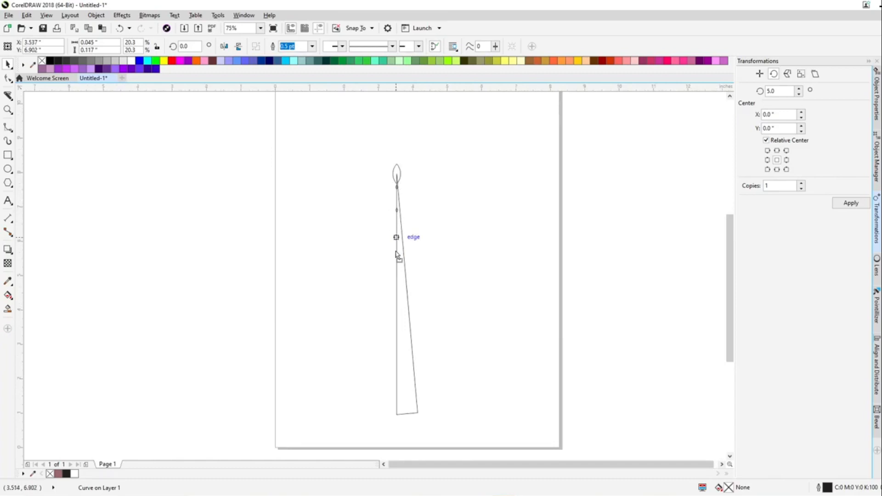
left_click_drag(416, 404, 397, 408)
scroll(398, 414, "up", 5)
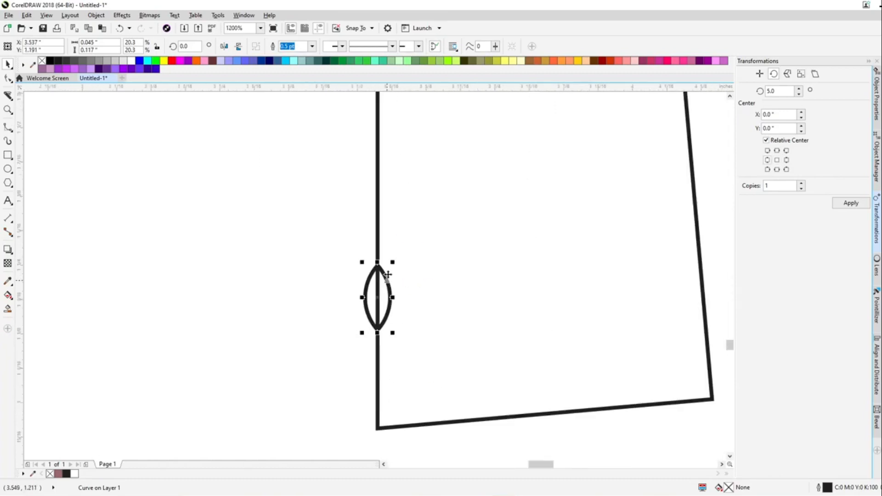
Enlarge the bottom lens about its centre to about 0.11 by 0.29 in
left_click_drag(392, 261, 422, 216)
scroll(263, 329, "down", 5)
scroll(303, 258, "up", 1)
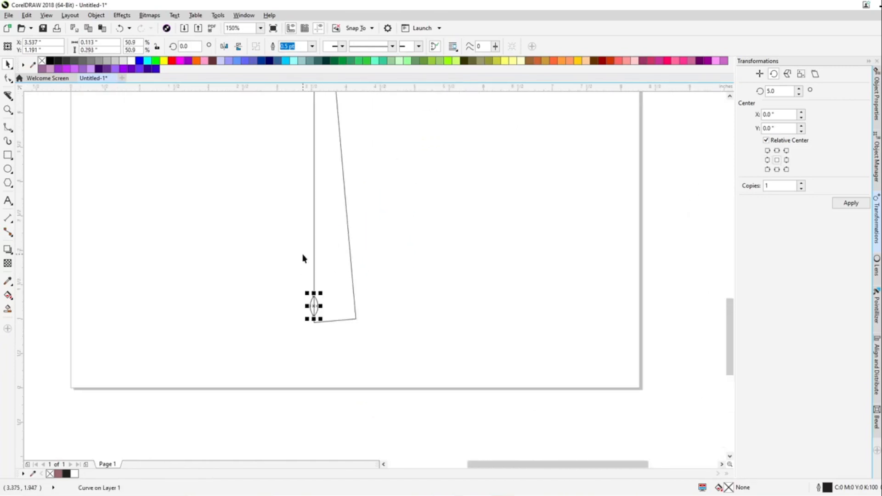
Blend the bottom lens with the small lens near the wedge's tip along the left edge, using 20 steps
left_click(12, 256)
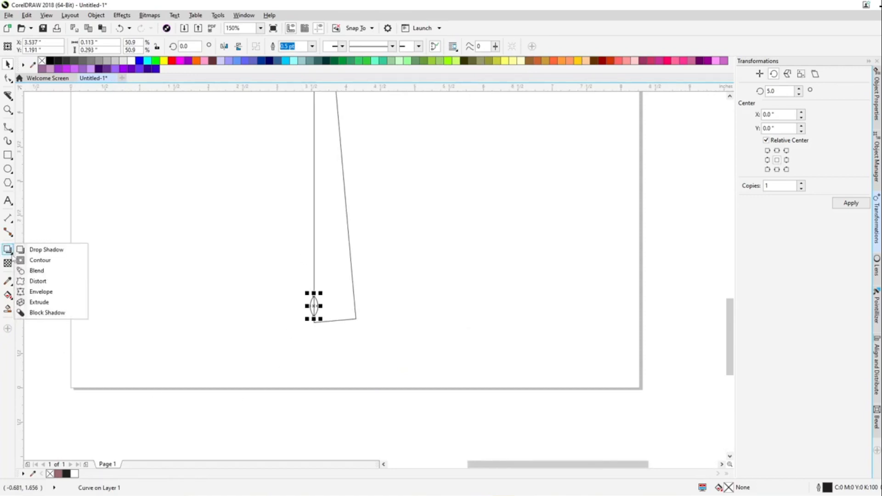
left_click(40, 274)
scroll(399, 331, "down", 2)
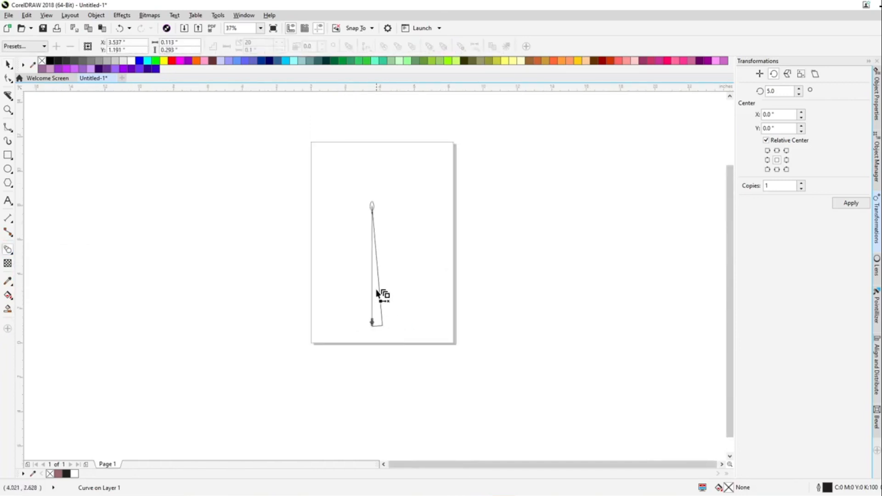
left_click_drag(371, 363, 371, 145)
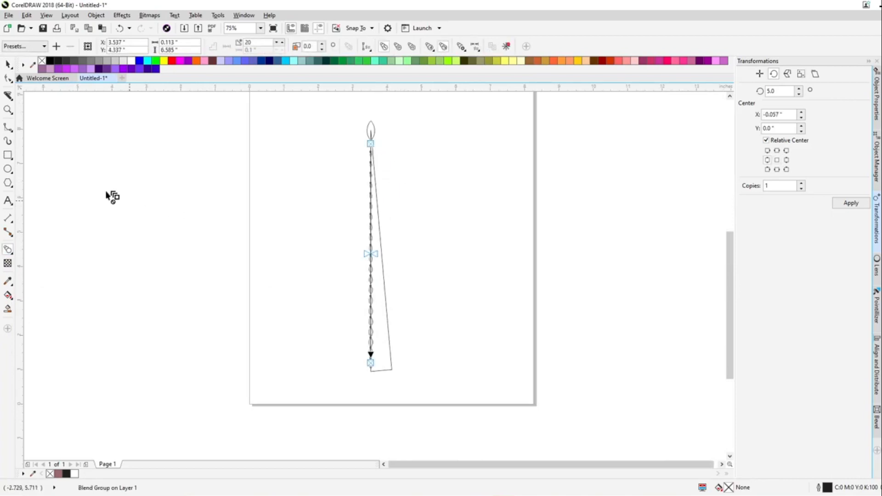
left_click(8, 64)
scroll(360, 344, "up", 2)
scroll(419, 415, "down", 2)
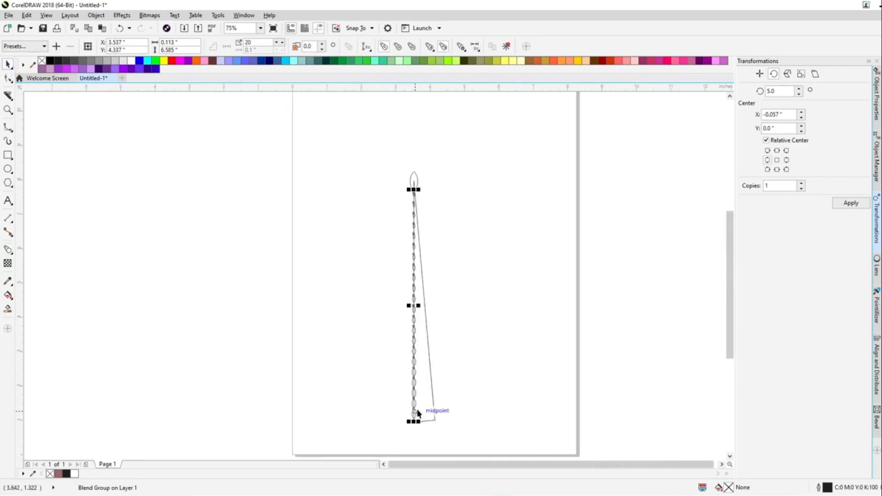
Break the blend group on the wedge's left edge apart and deselect it
left_click(96, 15)
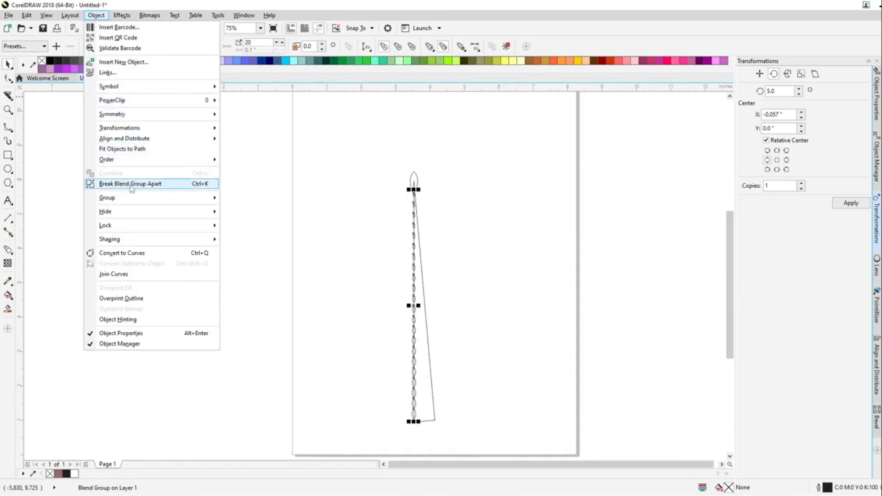
left_click(131, 184)
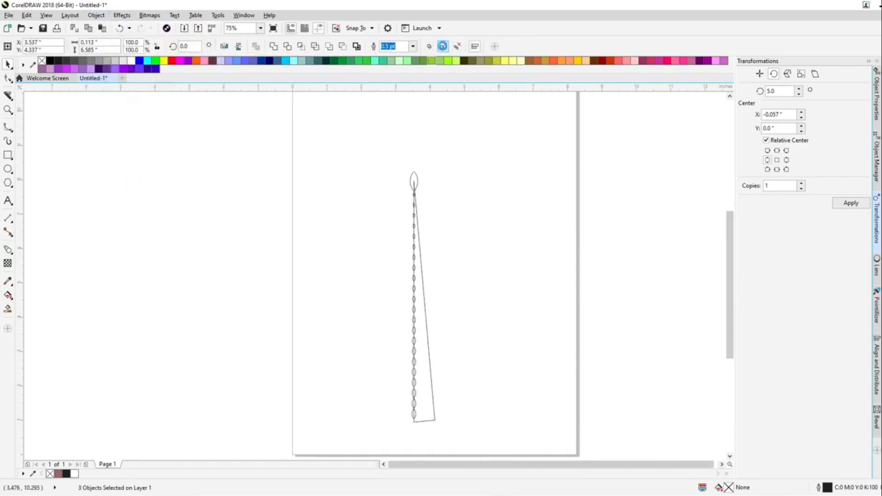
left_click(439, 205)
Examine the lenses below the wedge's tip close up and select one to check that it is a separate object
scroll(431, 213, "up", 2)
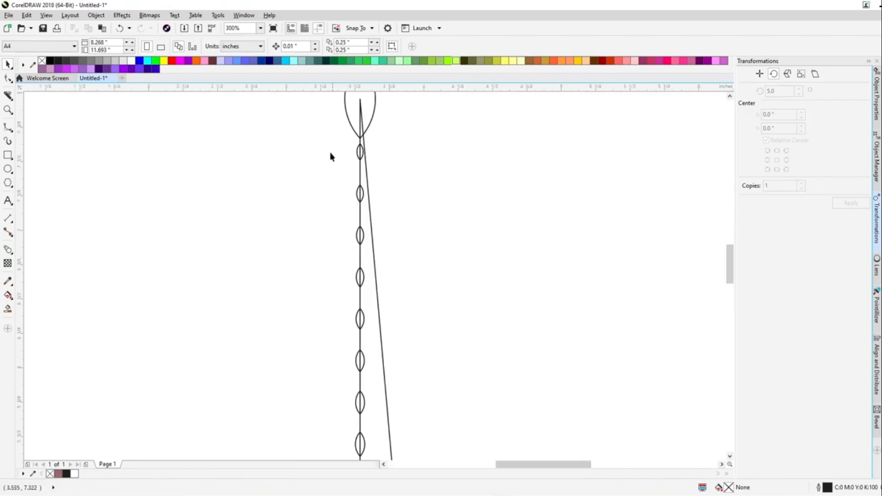
scroll(327, 150, "down", 2)
scroll(331, 178, "up", 1)
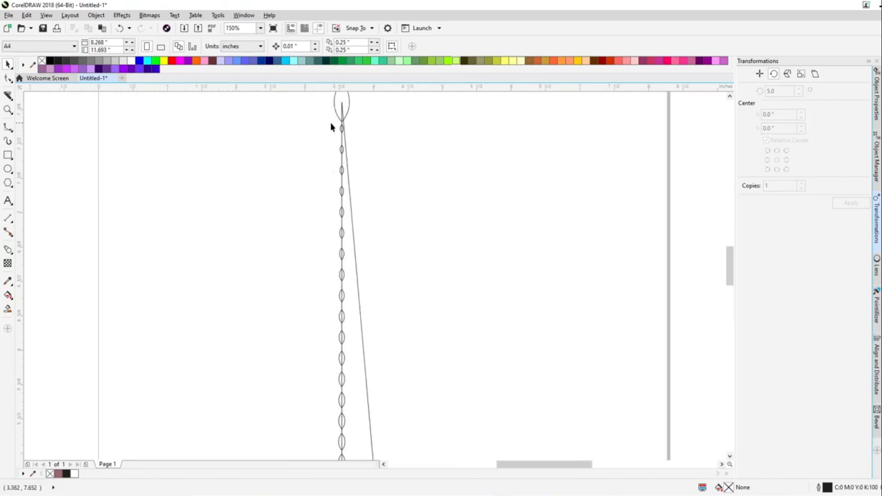
scroll(330, 122, "up", 2)
scroll(366, 161, "down", 2)
scroll(367, 162, "up", 2)
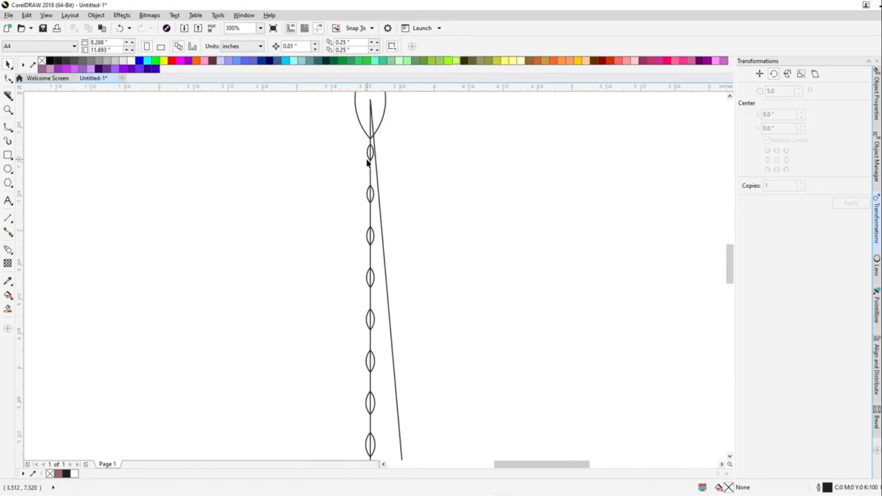
left_click(381, 226)
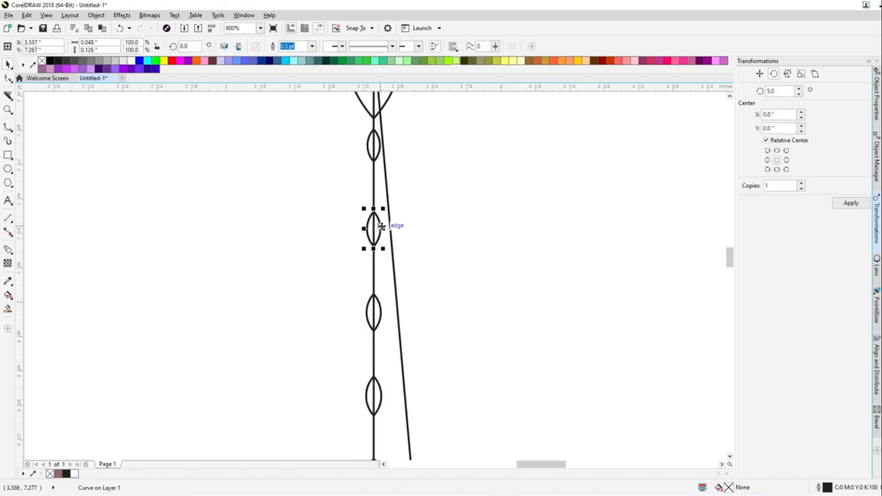
scroll(345, 155, "down", 2)
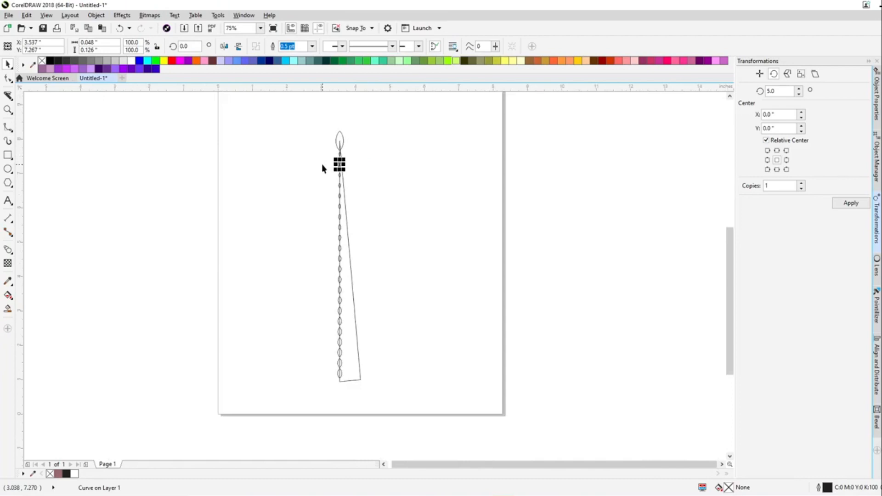
Duplicate the whole chain of small lenses to the right of the wedge and rotate the copy by 5 degrees
mouse_move(321, 164)
left_mouse_down()
mouse_move(374, 321)
mouse_move(309, 191)
mouse_move(324, 159)
left_mouse_up()
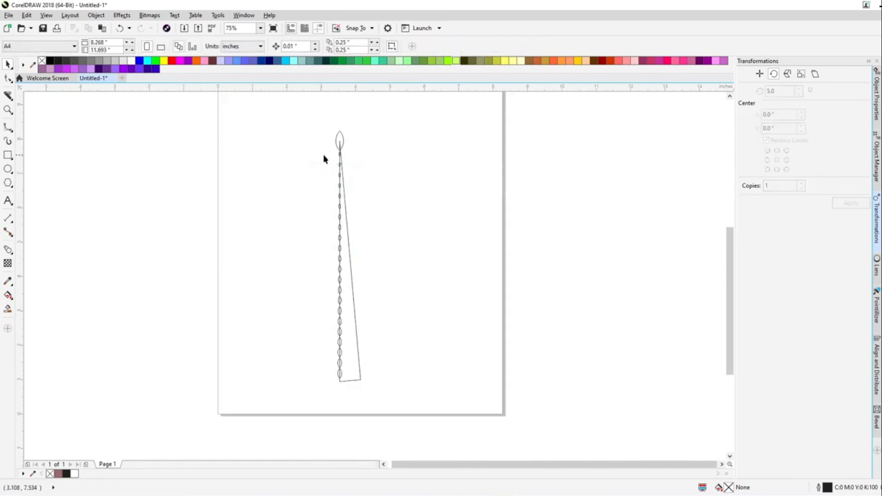
left_click_drag(380, 315, 376, 382)
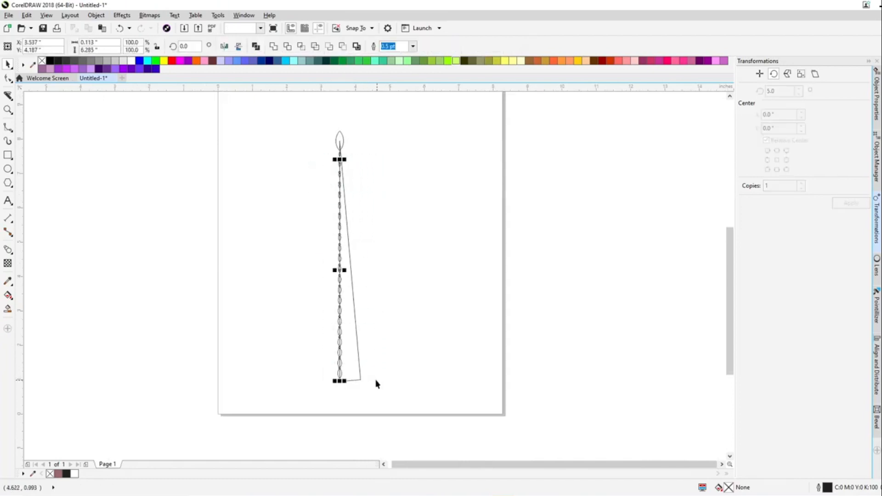
left_click(309, 167)
left_click_drag(305, 143, 354, 380)
left_click_drag(340, 270, 411, 270)
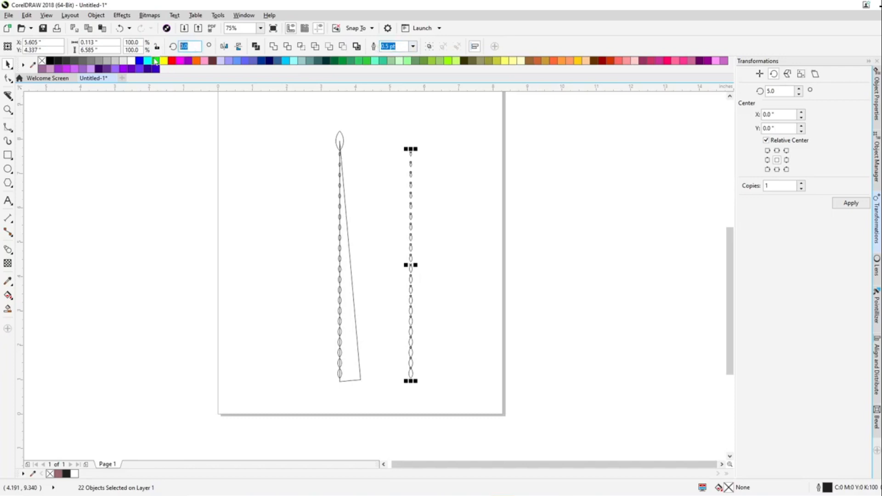
key("Return")
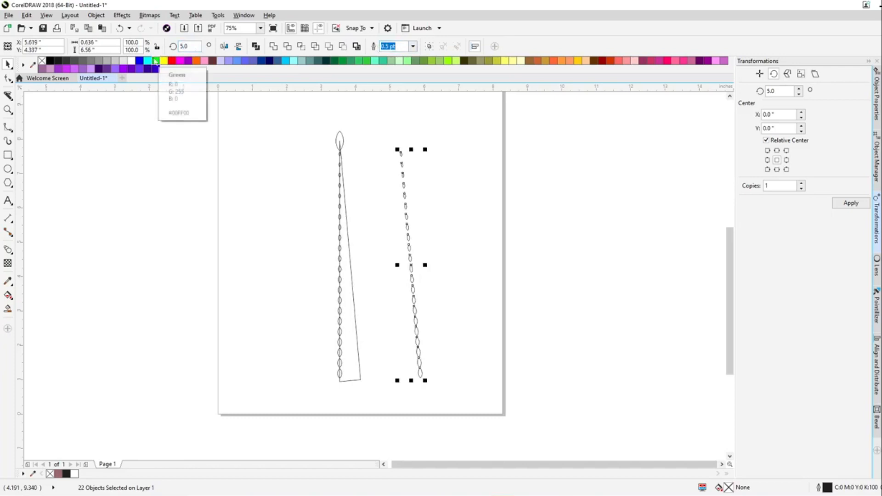
Move the rotated lens chain onto the wedge's slanted right edge, with its small end near the tip
scroll(365, 201, "up", 2)
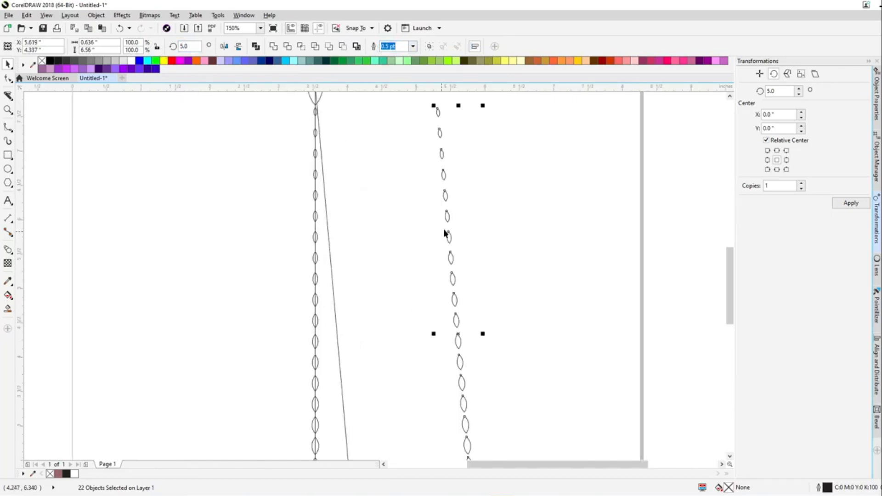
left_click_drag(449, 214, 328, 225)
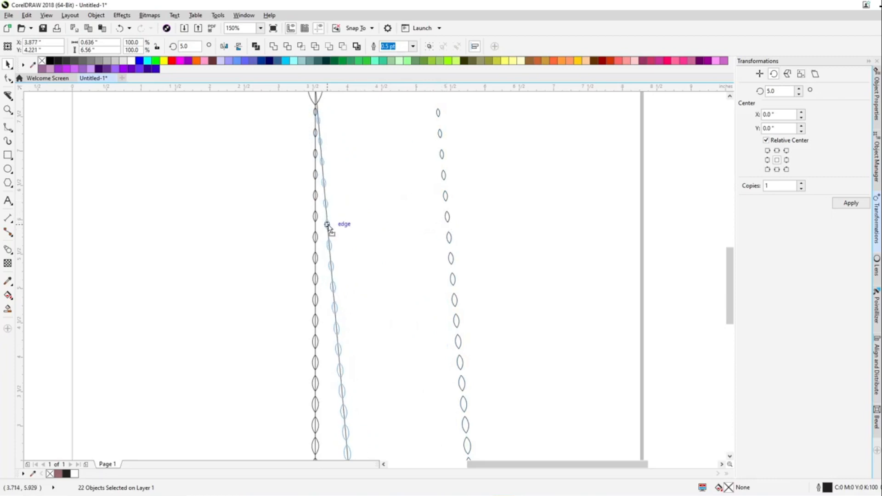
left_click_drag(327, 224, 328, 228)
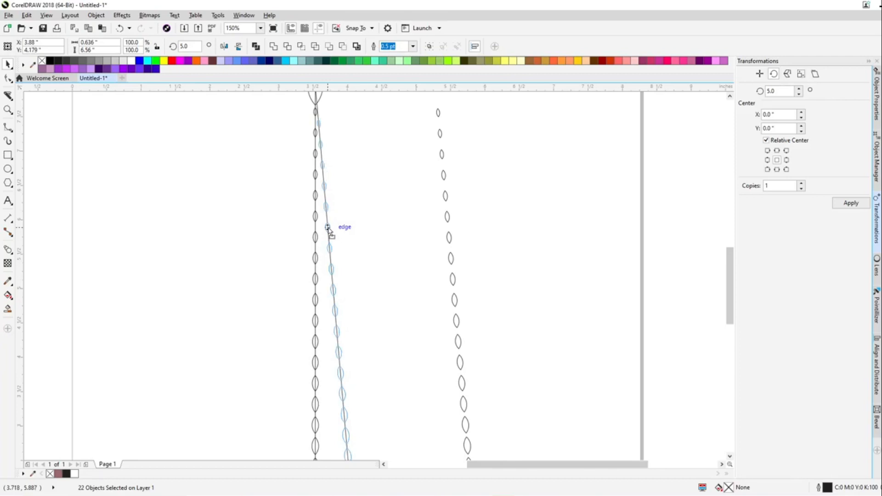
left_click_drag(327, 227, 327, 227)
scroll(358, 116, "down", 1)
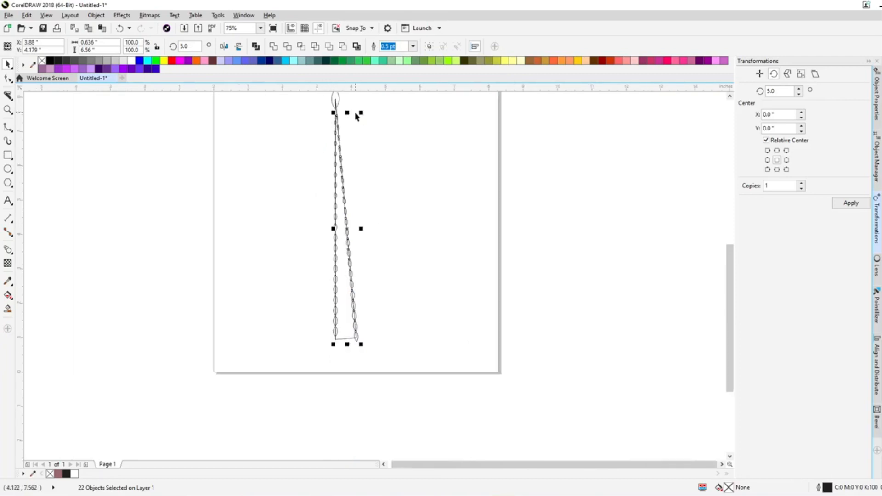
scroll(372, 281, "up", 1)
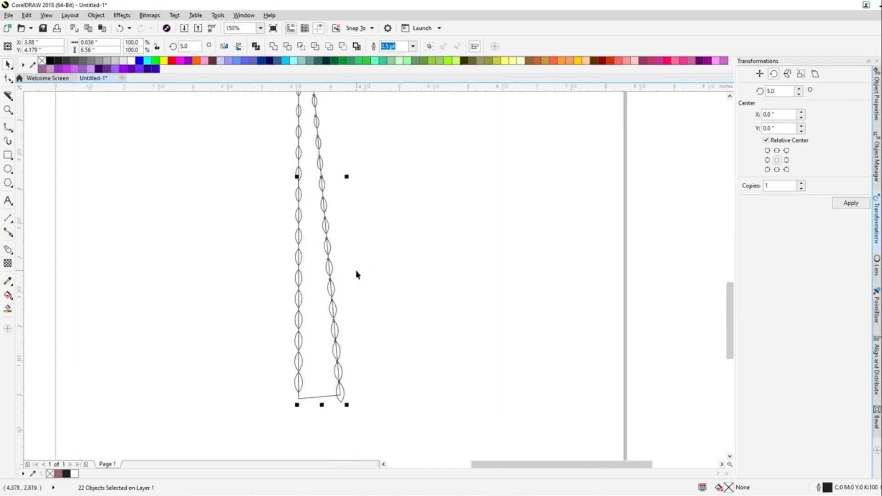
Reshape the wedge by pulling its bottom-left node below the page edge and extending the right edge past its last lens
left_click(324, 393)
key("F10")
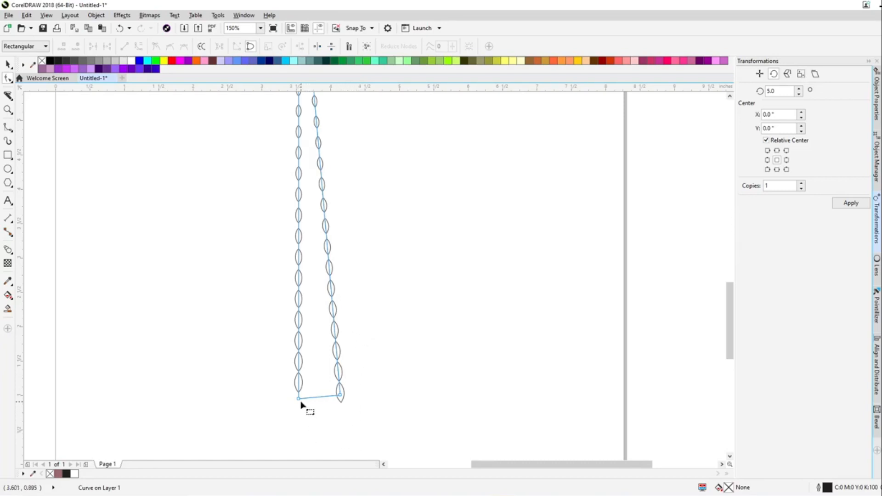
left_click_drag(299, 400, 299, 436)
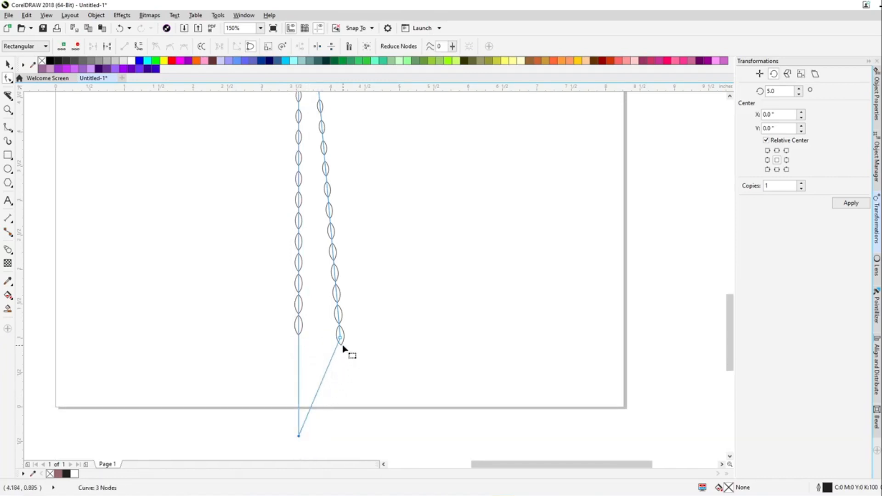
scroll(342, 349, "up", 3)
left_click_drag(316, 356, 337, 375)
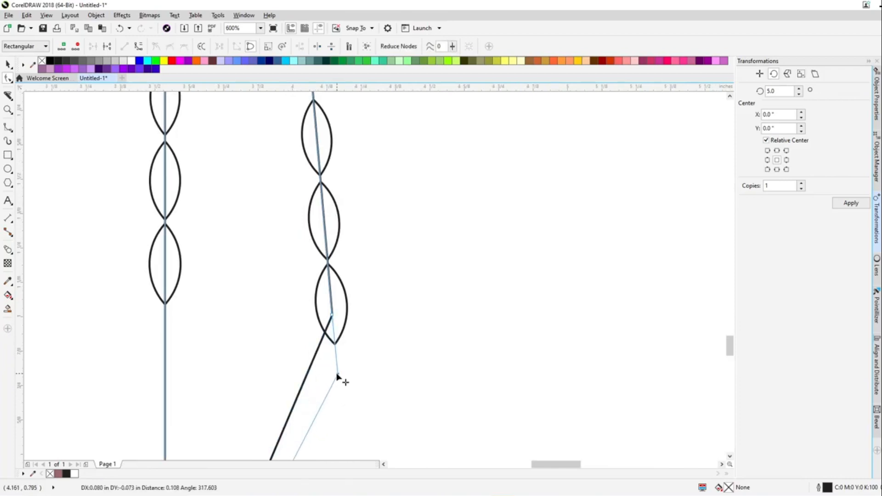
left_click_drag(336, 377, 337, 380)
left_click(351, 354)
scroll(347, 354, "down", 2)
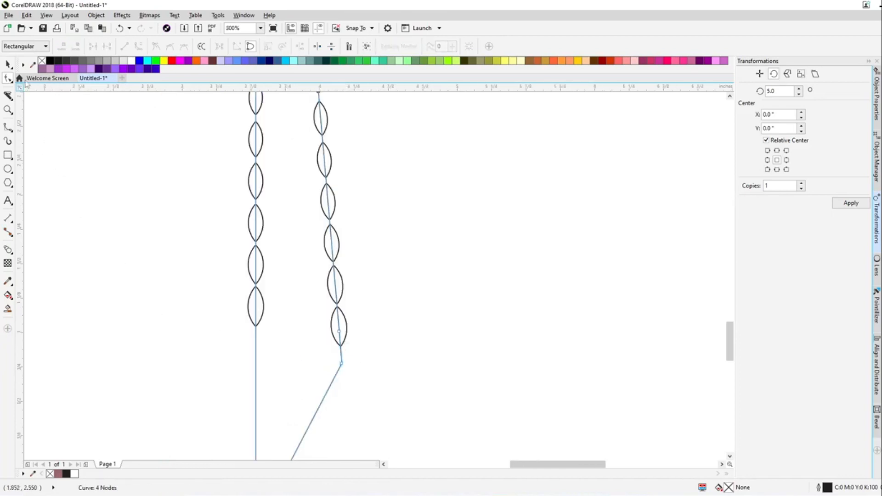
Delete the lowest lens of the chain on the wedge's right edge
key("space")
left_click(348, 329)
key("Delete")
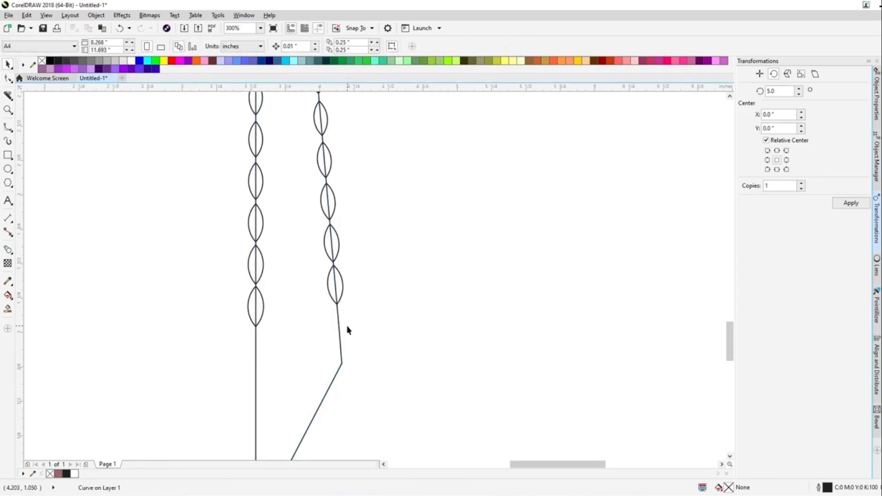
Draw a thin rectangle about 0.2 by 0.02 in beside the upper part of the wedge and turn snapping off
scroll(463, 302, "down", 2)
scroll(442, 264, "up", 1)
scroll(432, 296, "down", 1)
scroll(422, 119, "up", 1)
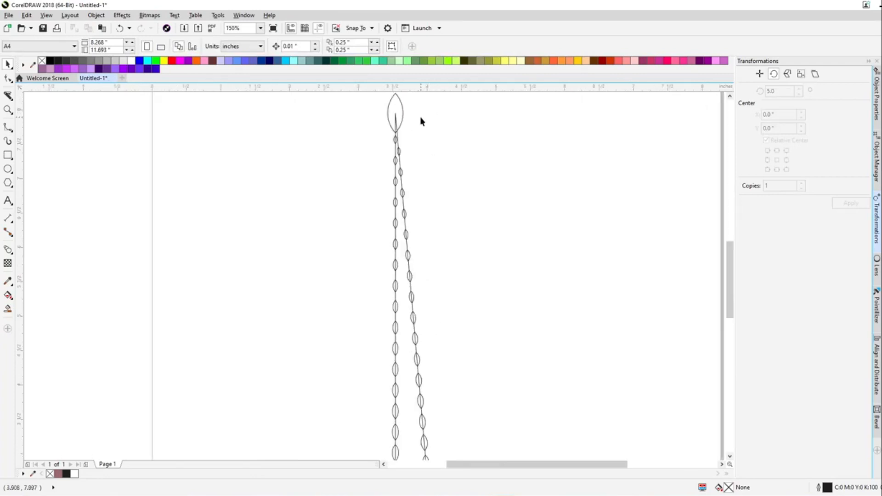
scroll(399, 179, "up", 2)
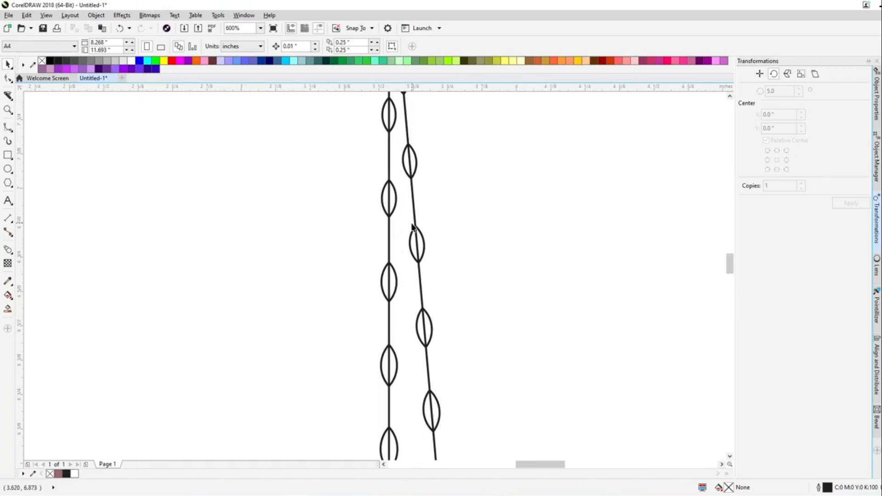
scroll(398, 230, "down", 1)
scroll(412, 167, "up", 1)
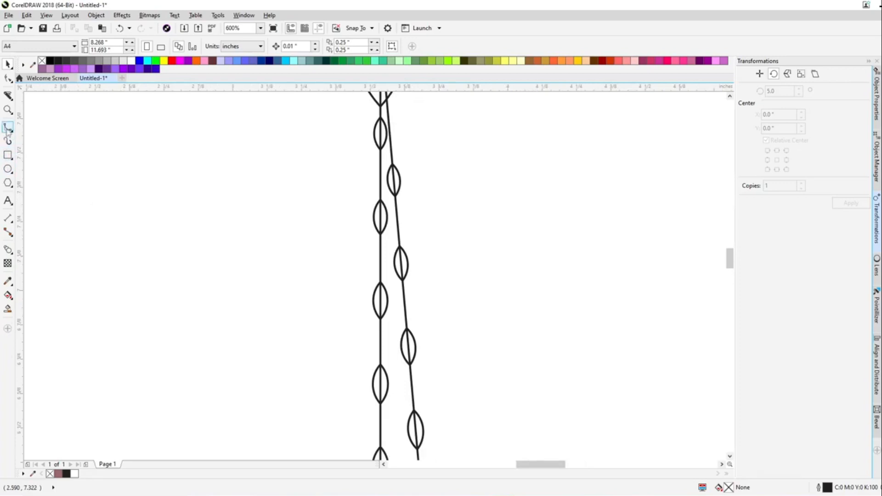
left_click(8, 156)
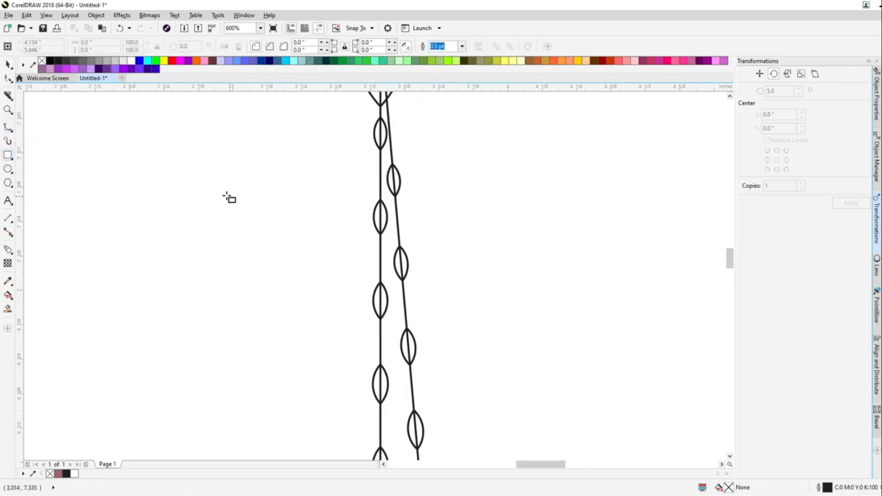
left_click_drag(220, 194, 279, 199)
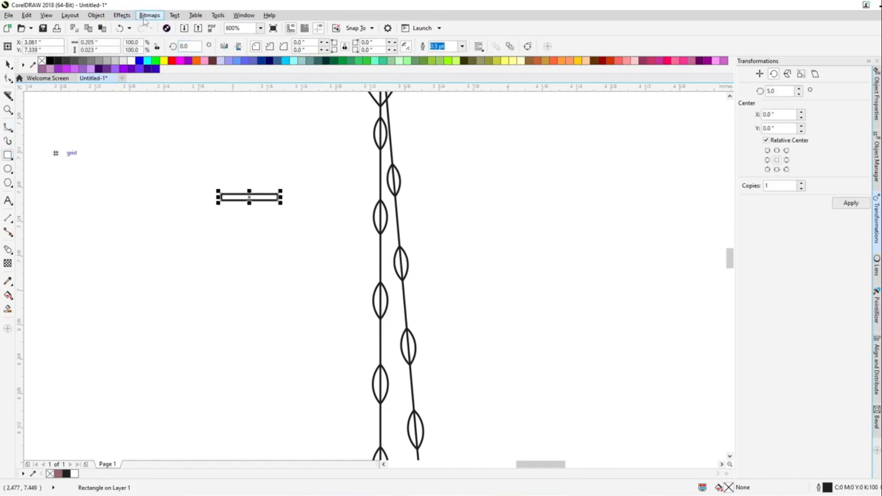
left_click(337, 28)
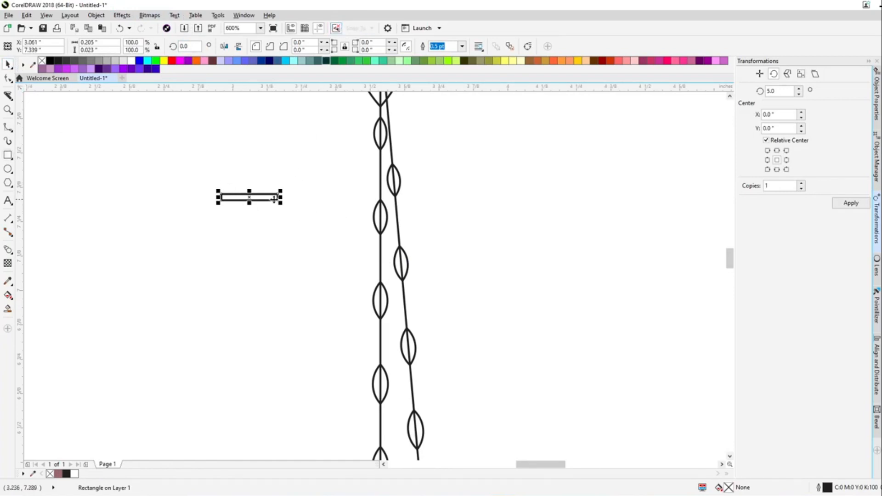
Rotate the thin rectangle to about 40.2 degrees and place it between lenses on the upper right edge, with a copy below
left_click_drag(254, 198, 426, 307)
left_click(418, 151)
scroll(323, 153, "down", 1)
scroll(376, 273, "up", 1)
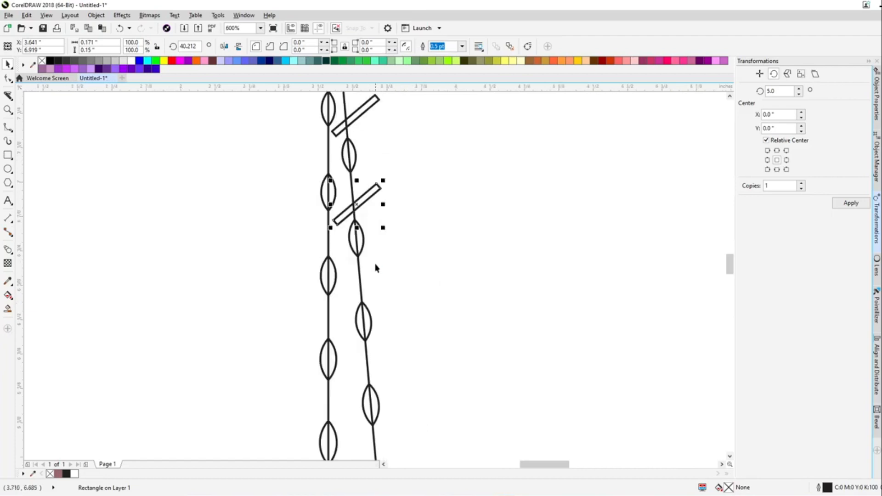
Duplicate the slanted bar twice more down the right edge, one copy in each gap between lenses
left_click_drag(366, 200, 369, 287)
scroll(357, 176, "down", 1)
left_click_drag(357, 196, 362, 246)
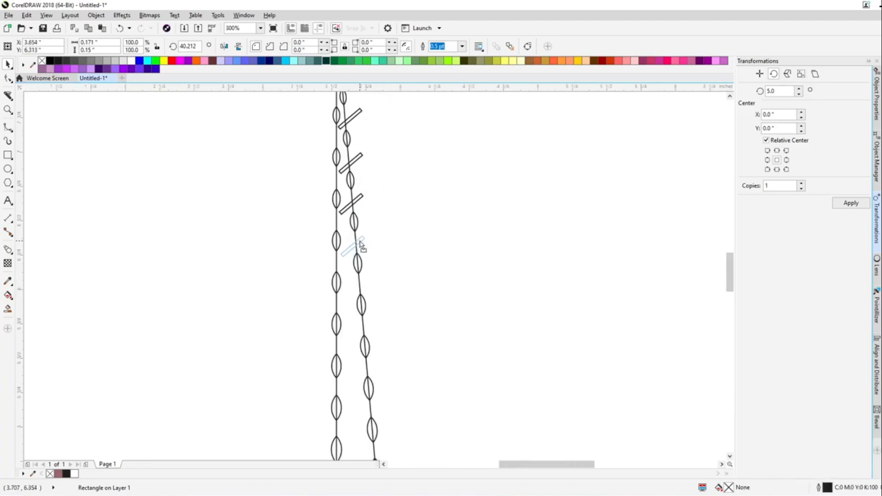
scroll(352, 146, "down", 3)
scroll(356, 174, "up", 3)
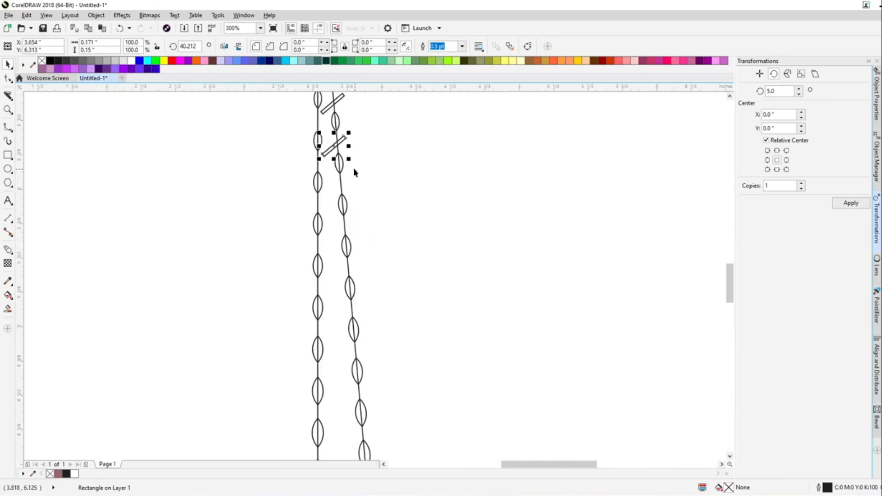
Continue duplicating the slanted bar down the right edge, enlarging the copies to about 188% and then 221% as the wedge widens
left_click_drag(349, 132, 361, 355)
scroll(264, 193, "down", 3)
scroll(277, 254, "up", 3)
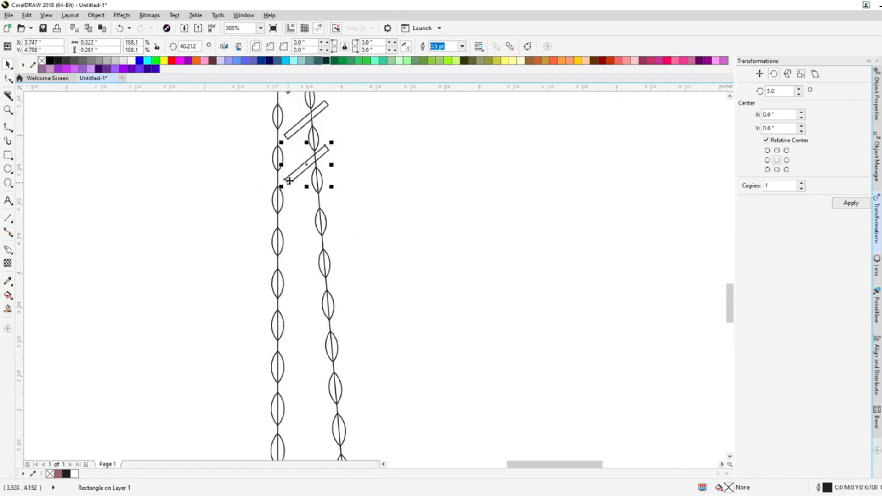
left_click_drag(305, 169, 337, 278)
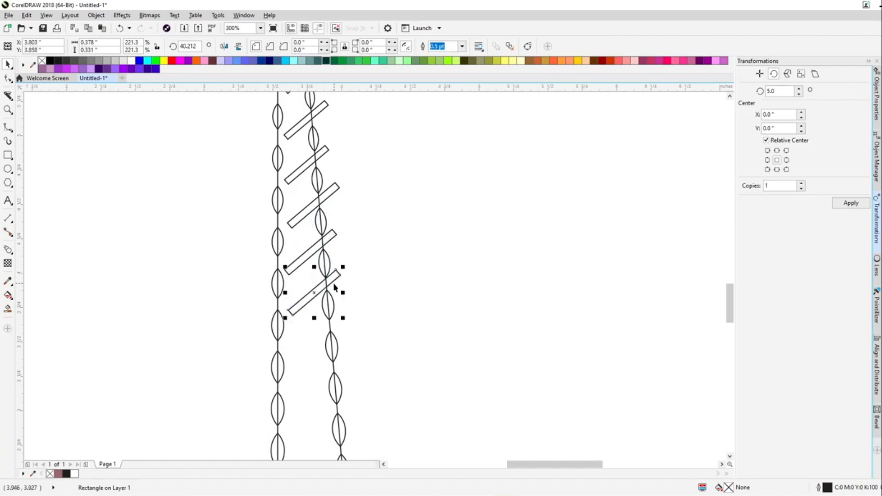
Move the lowest slanted bar out to the empty area right of the wedge
scroll(334, 287, "up", 3)
left_click_drag(310, 280, 487, 195)
Draw a thin rectangle about 0.67 by 0.02 in across the separated bar and rotate it to about 26.8 degrees
left_click(8, 155)
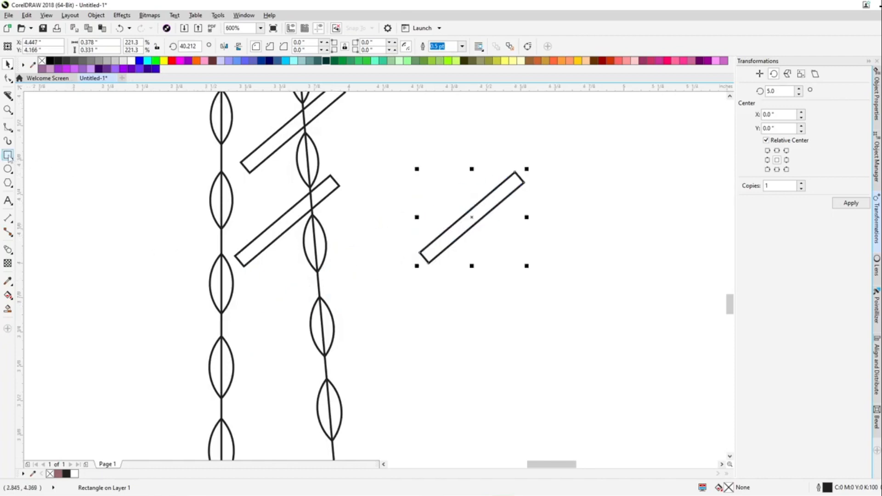
left_click_drag(384, 191, 571, 191)
left_click(8, 64)
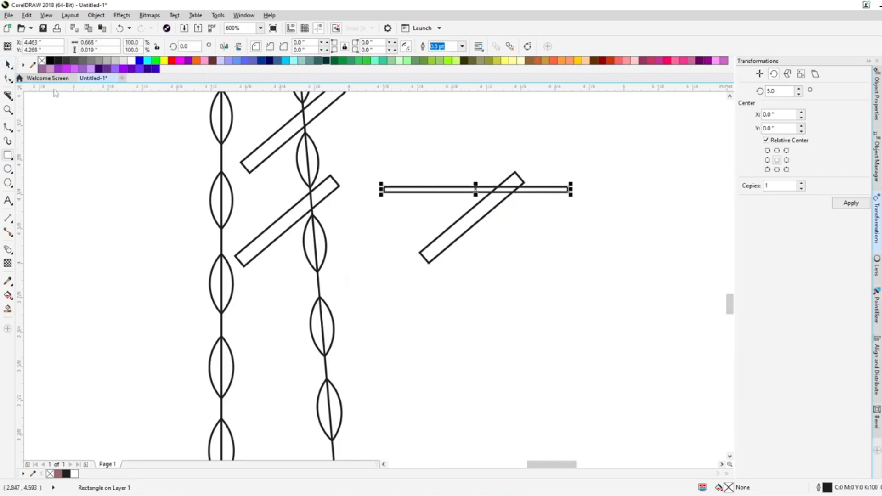
left_click(458, 190)
left_click_drag(383, 191, 395, 234)
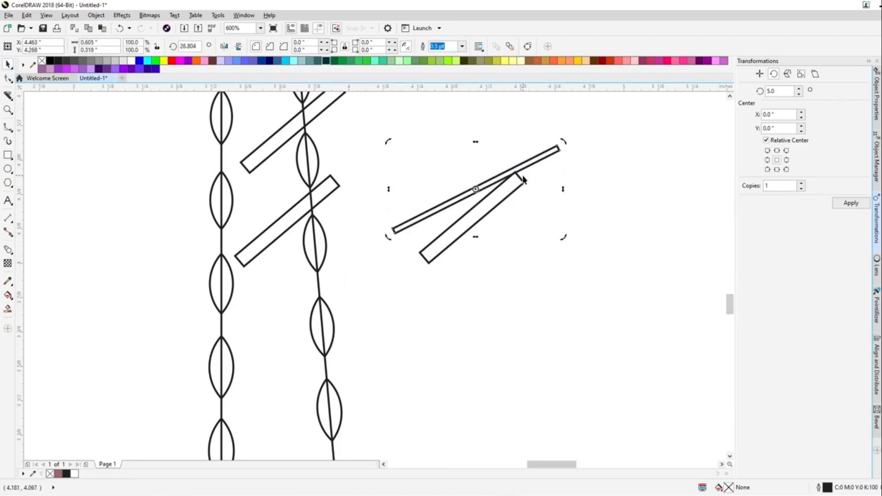
Place the thin bar across the wedge's right edge below the thicker bars, tilted about 36.7 degrees, with a second copy beneath it
left_click_drag(532, 163, 381, 340)
left_click(394, 250)
left_click(393, 247)
scroll(250, 177, "down", 4)
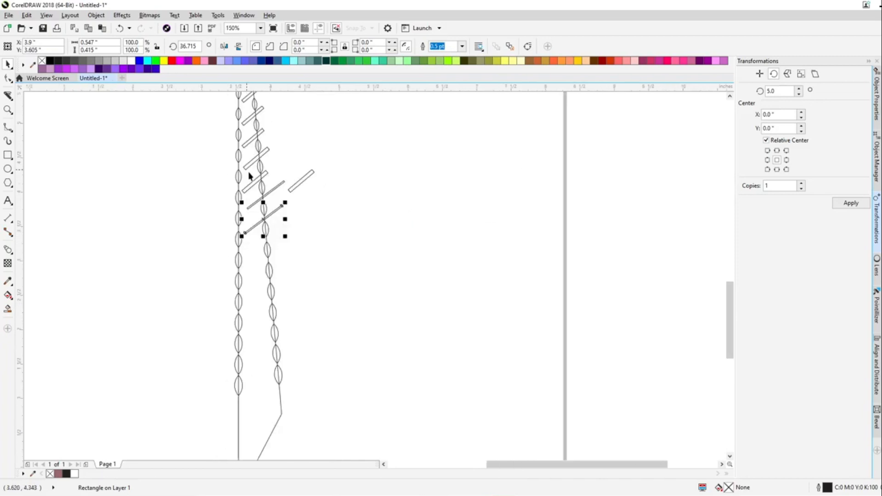
Duplicate the thin slanted bar repeatedly down the wedge's right edge, one copy in each remaining gap between lenses
scroll(286, 232, "up", 2)
left_click_drag(265, 194, 270, 320)
right_click(266, 234)
right_click(265, 281)
right_click(270, 320)
scroll(201, 175, "down", 2)
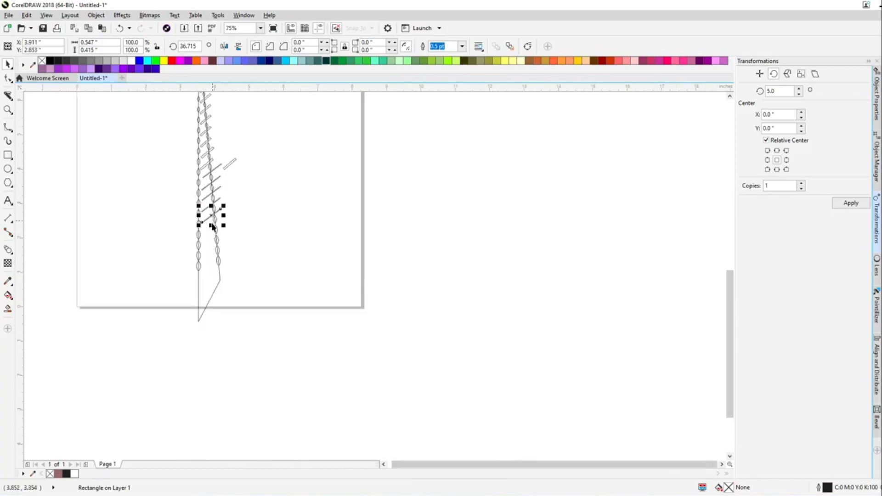
scroll(211, 224, "up", 2)
left_click_drag(231, 173, 242, 299)
right_click(238, 213)
right_click(239, 257)
right_click(241, 299)
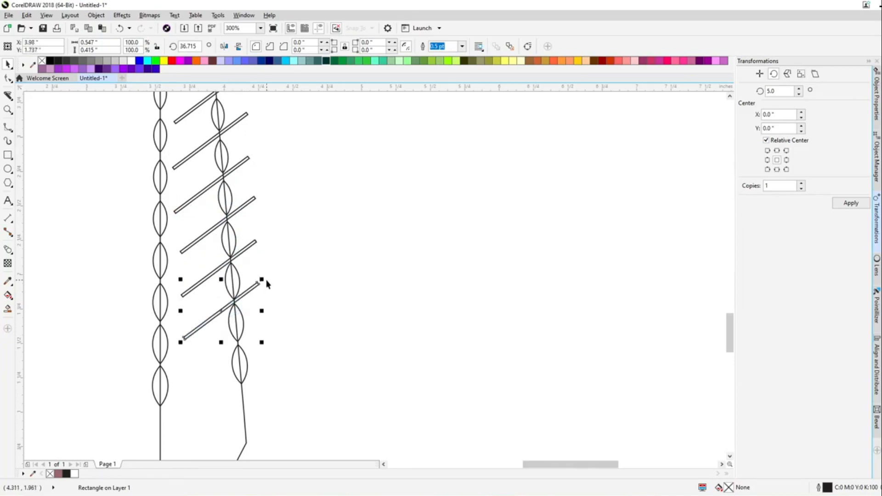
Move the spare thick bar beside the wedge out to the empty area right of the page
scroll(266, 281, "down", 4)
left_click(215, 220)
scroll(219, 239, "up", 1)
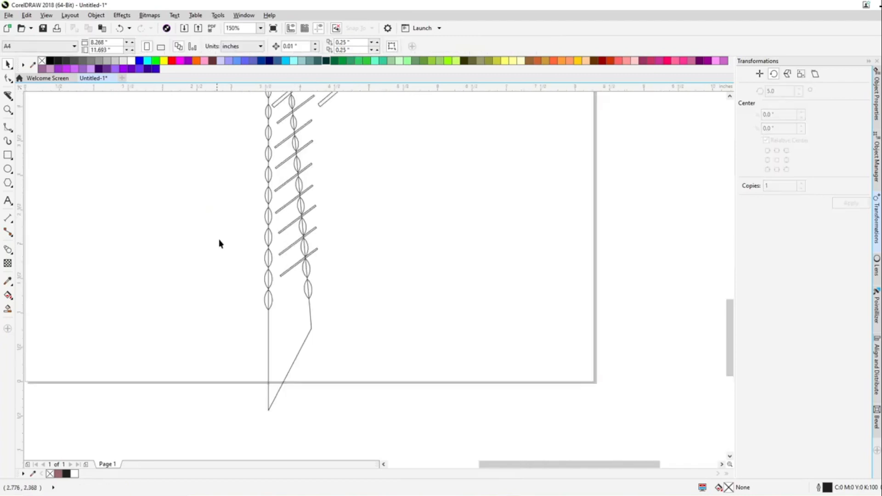
scroll(233, 220, "down", 2)
left_click_drag(209, 122, 292, 272)
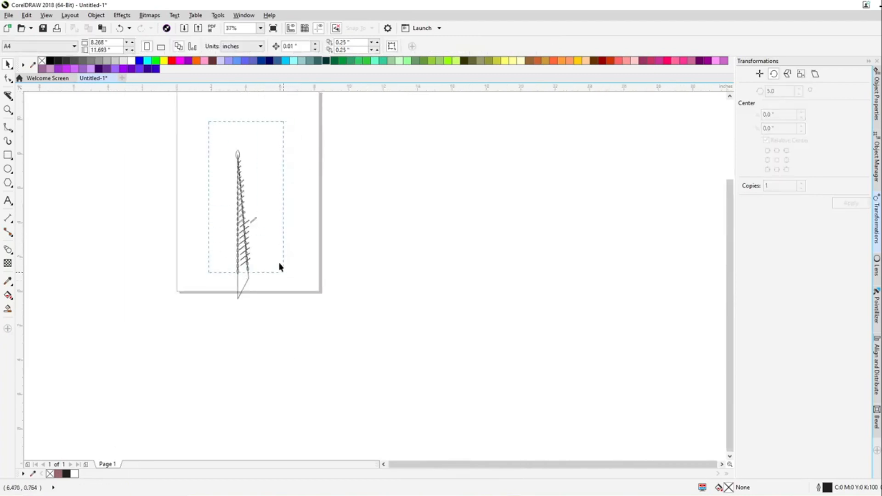
left_click_drag(257, 222, 390, 203)
Merge the lenses and slanted bars into one curve and intersect it with the wedge outline
left_click_drag(218, 121, 287, 290)
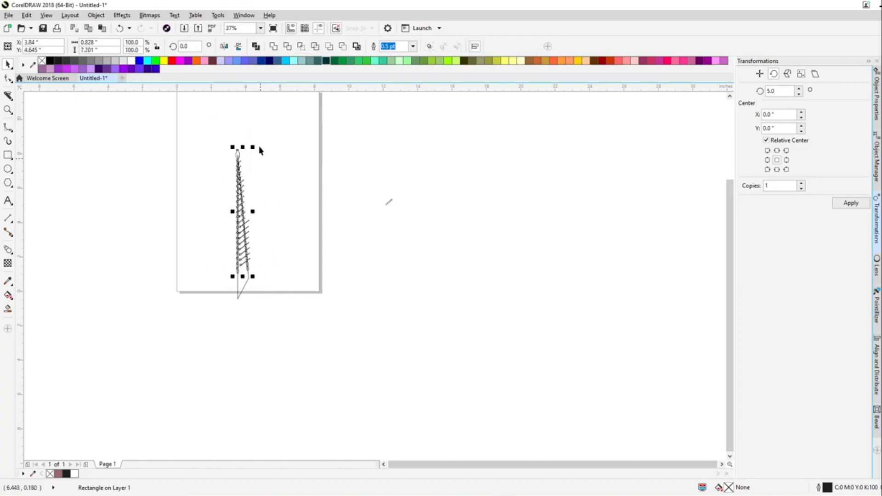
left_click(247, 295)
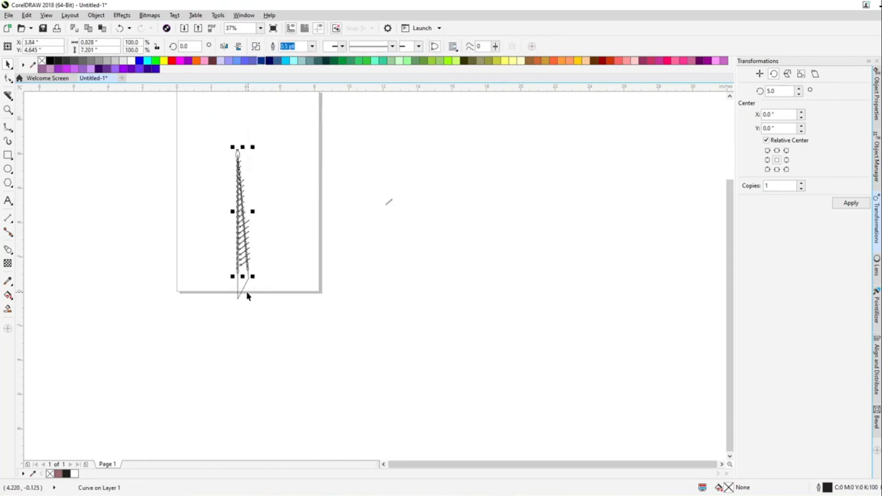
left_click_drag(203, 116, 309, 352)
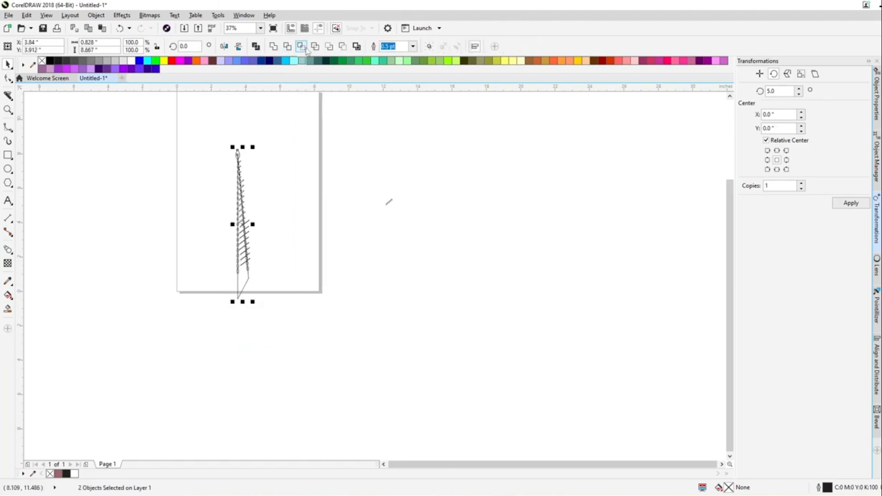
left_click(302, 47)
Move the intersected pattern to the left of the page and the original wedge with its decorations far to the right
left_click_drag(242, 214, 147, 204)
left_click_drag(191, 113, 295, 325)
left_click_drag(264, 238, 463, 256)
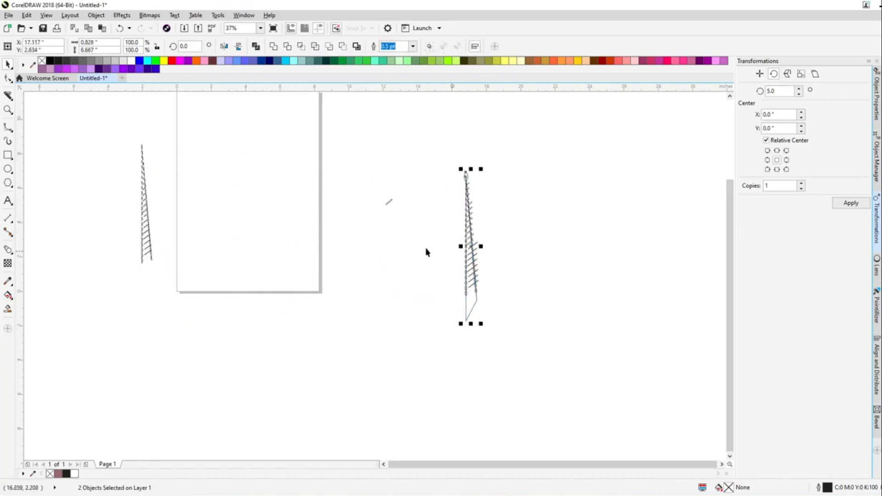
scroll(124, 167, "up", 4)
scroll(285, 209, "down", 2)
Fill the intersected wedge pattern with black and remove its outline
left_click_drag(239, 165, 329, 358)
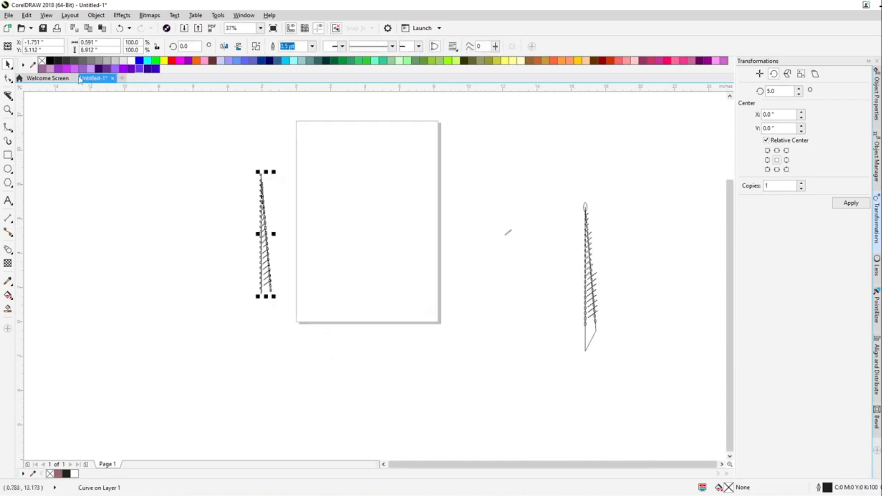
left_click(50, 61)
right_click(42, 61)
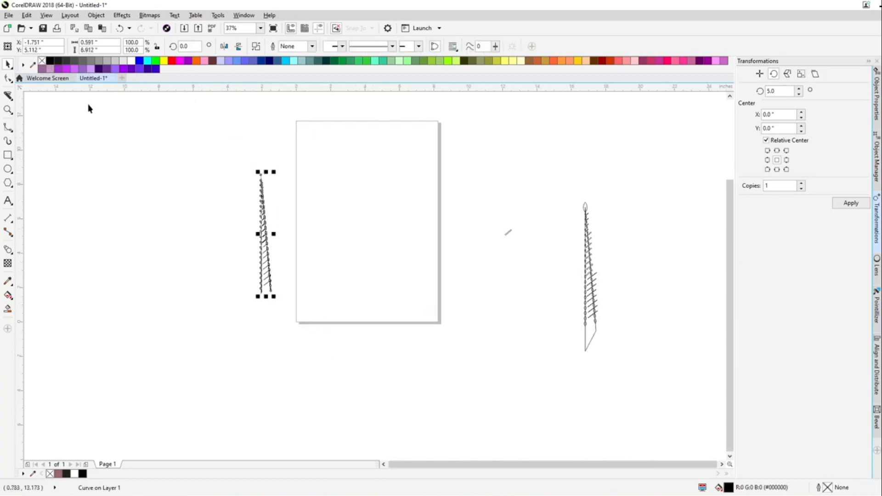
scroll(226, 165, "up", 2)
scroll(297, 273, "up", 2)
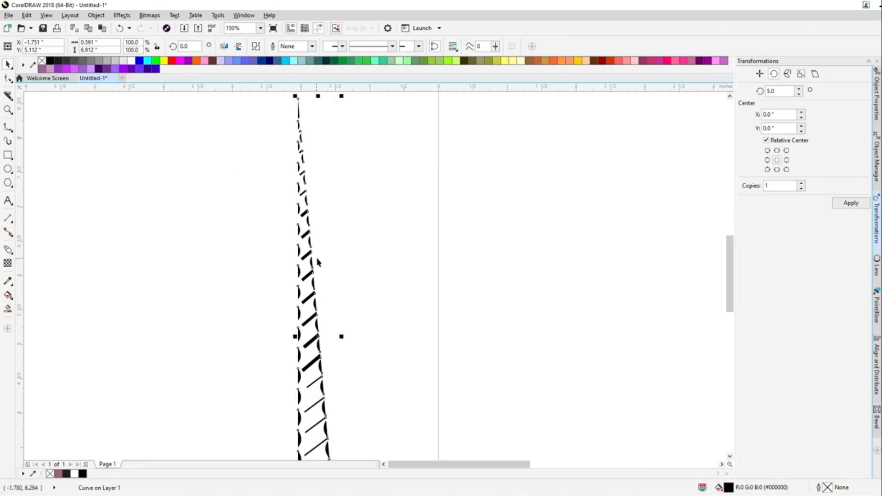
scroll(313, 263, "down", 2)
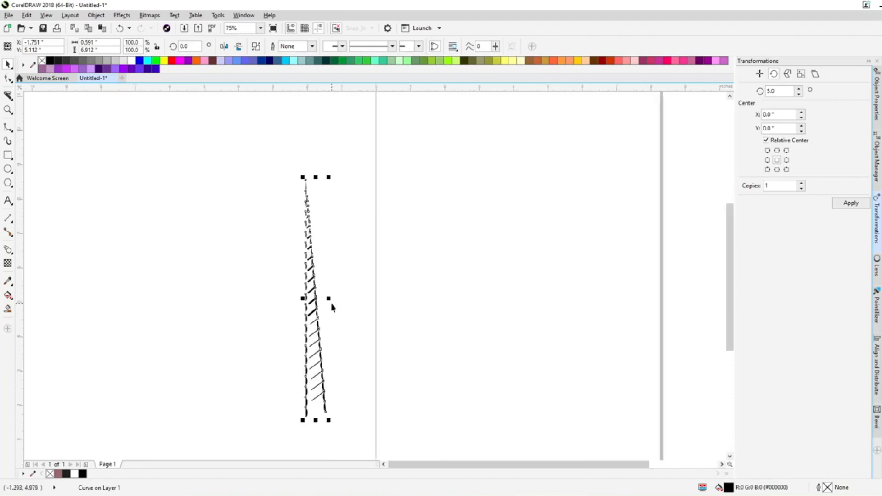
Mirror a copy of the black wedge pattern to its left side and combine both halves into one curve
left_click_drag(329, 298, 296, 309)
left_click_drag(258, 176, 362, 444)
left_click(255, 46)
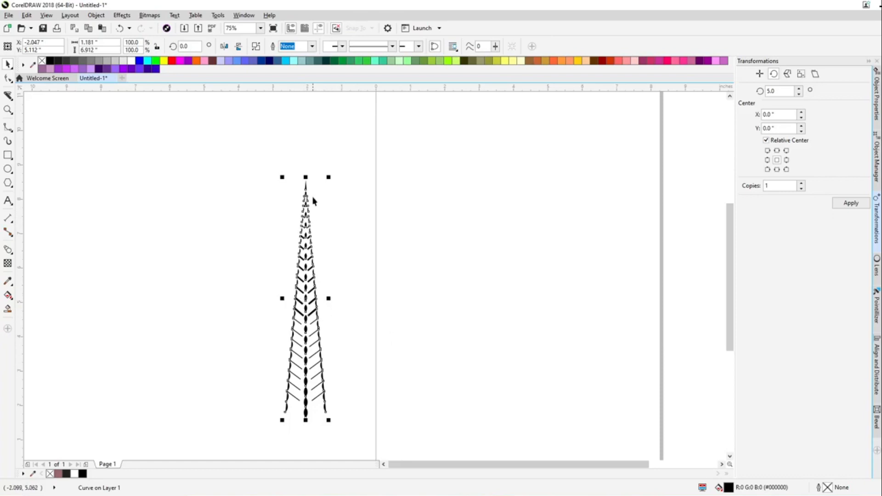
Rotate 35 copies of the combined segment around its top centre point in 10-degree increments to form a full circle
left_click(307, 308)
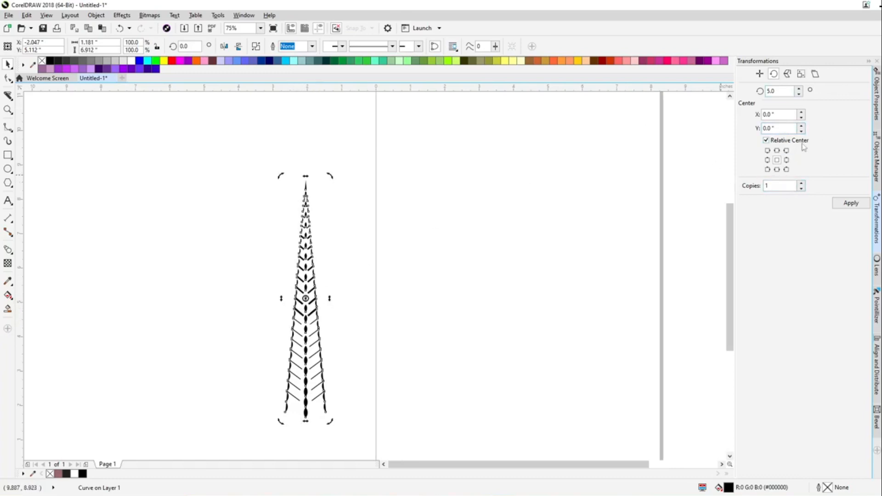
left_click(778, 152)
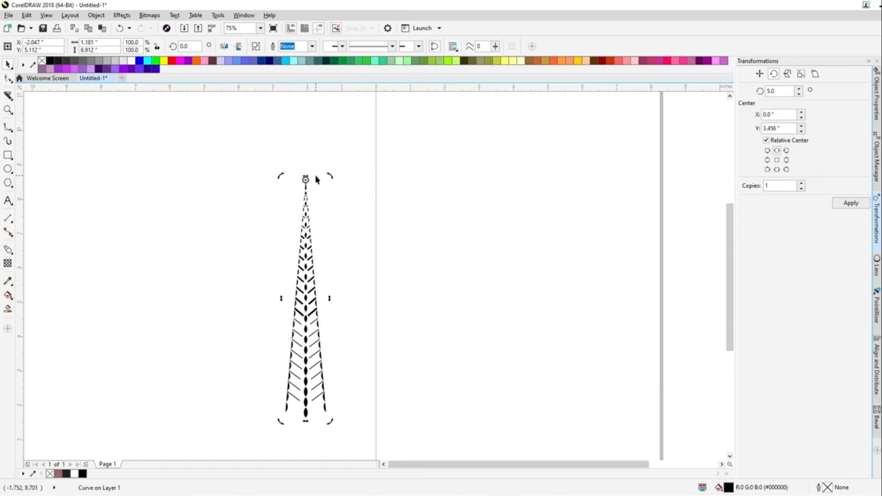
double_click(779, 91)
type("10")
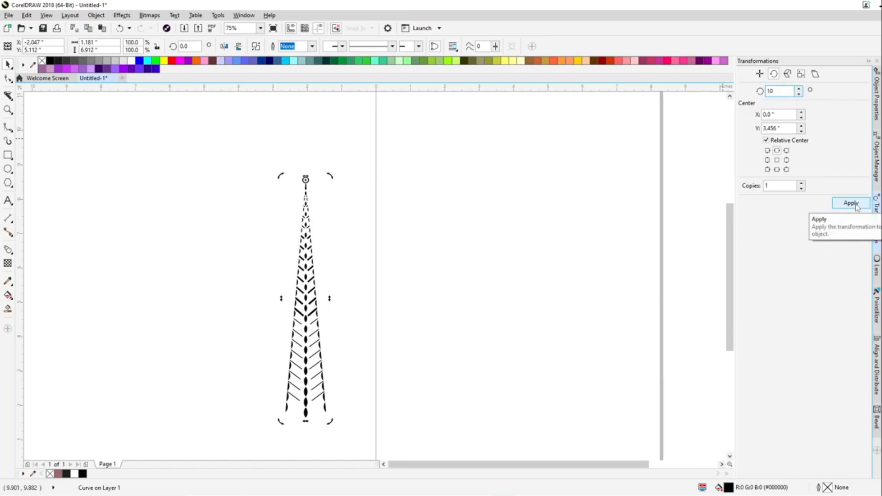
double_click(778, 186)
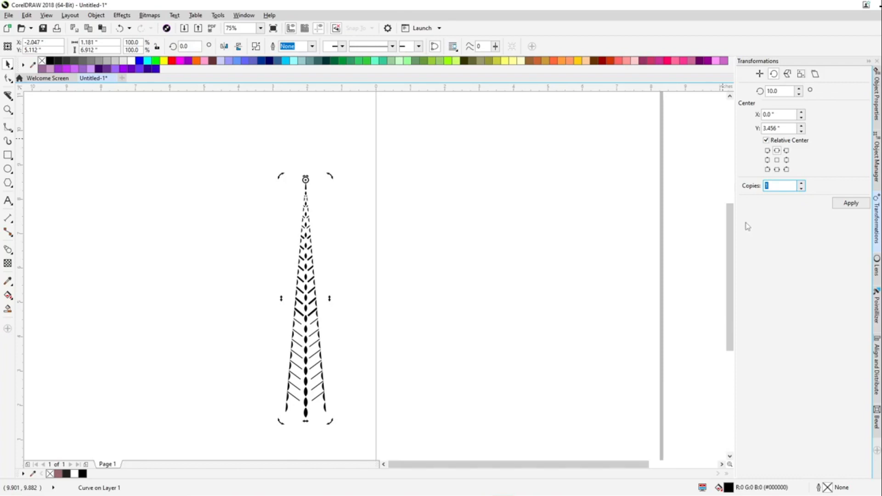
left_click(850, 203)
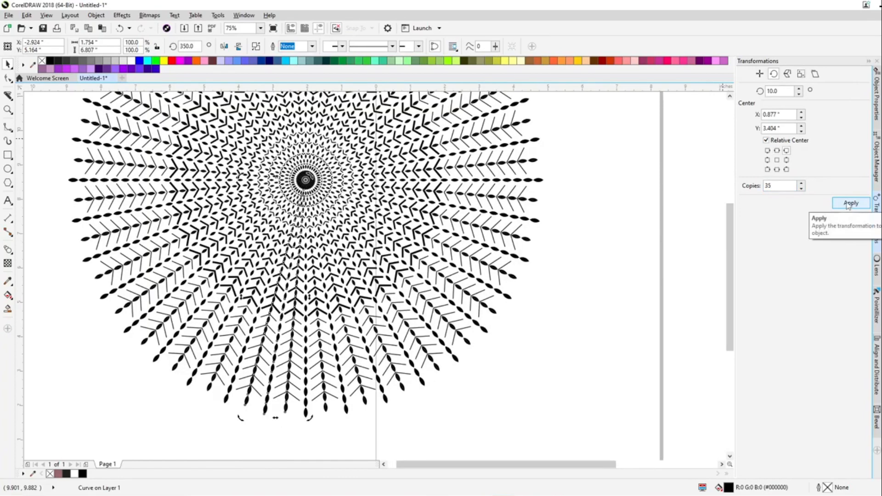
Examine the circular pattern as a whole and up close around its centre
left_click(638, 234)
scroll(550, 315, "down", 1)
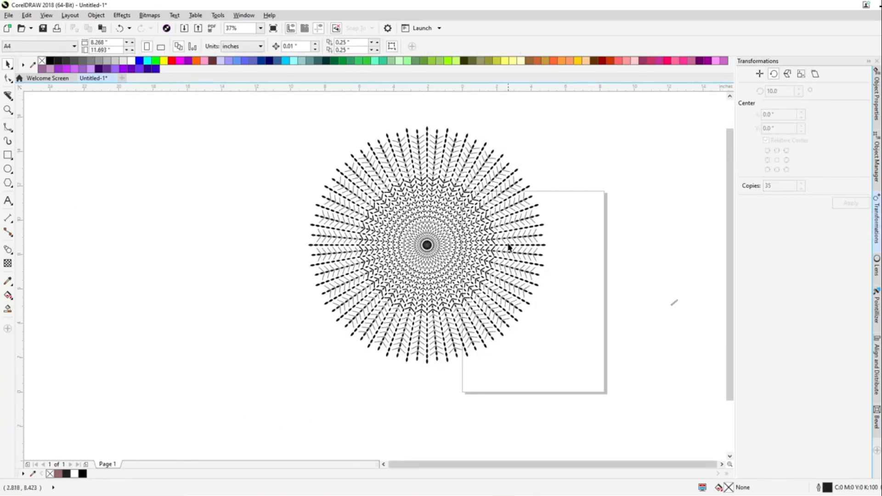
scroll(428, 242, "up", 2)
scroll(427, 238, "up", 1)
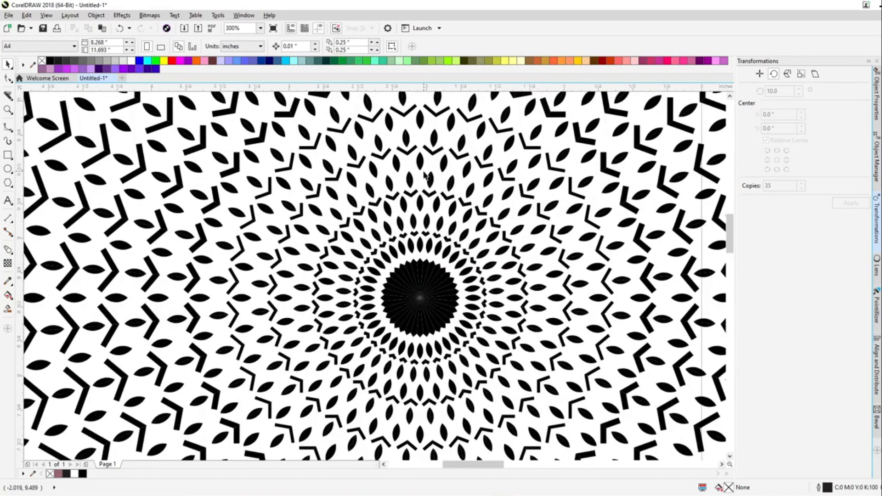
scroll(424, 172, "down", 1)
scroll(425, 175, "down", 1)
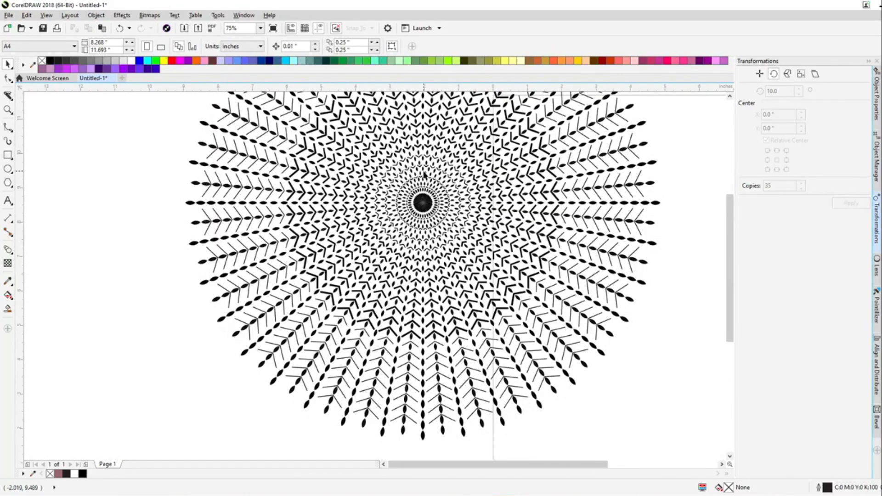
scroll(424, 176, "down", 1)
scroll(440, 121, "up", 1)
scroll(429, 245, "down", 1)
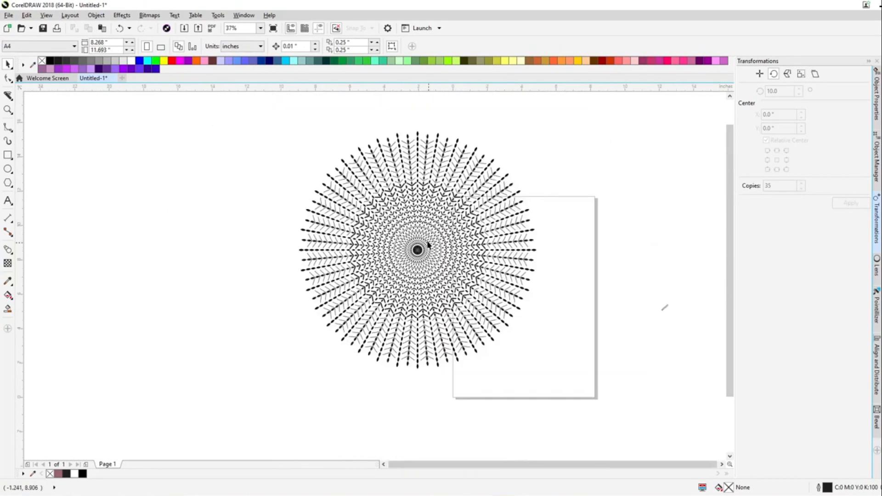
Weld all the rotated segments into one object and delete the spare thick bar right of the page
left_click_drag(264, 104, 551, 396)
left_click(273, 47)
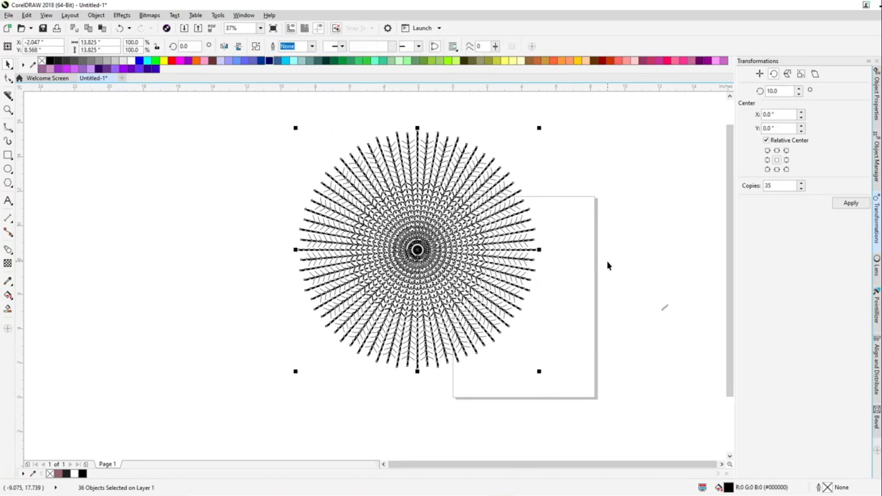
left_click_drag(607, 261, 691, 373)
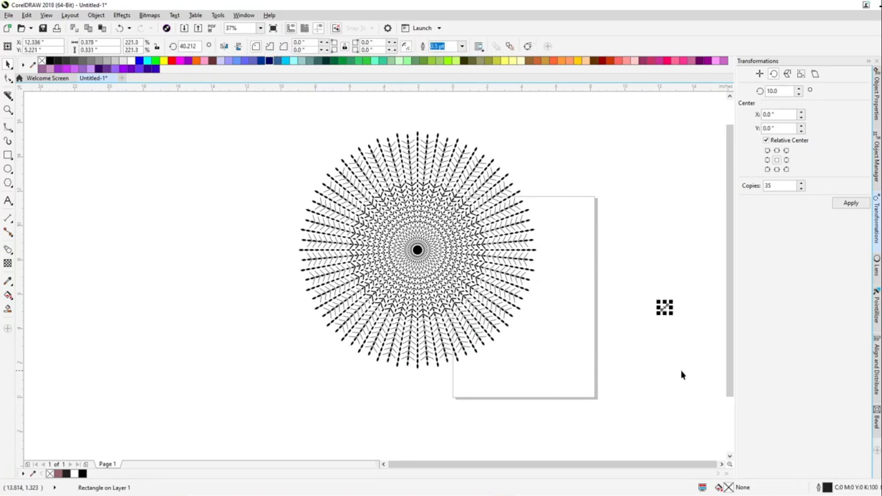
key("Delete")
Centre the circular pattern on the page and delete the original wedge drawing left over beside it
left_click(418, 250)
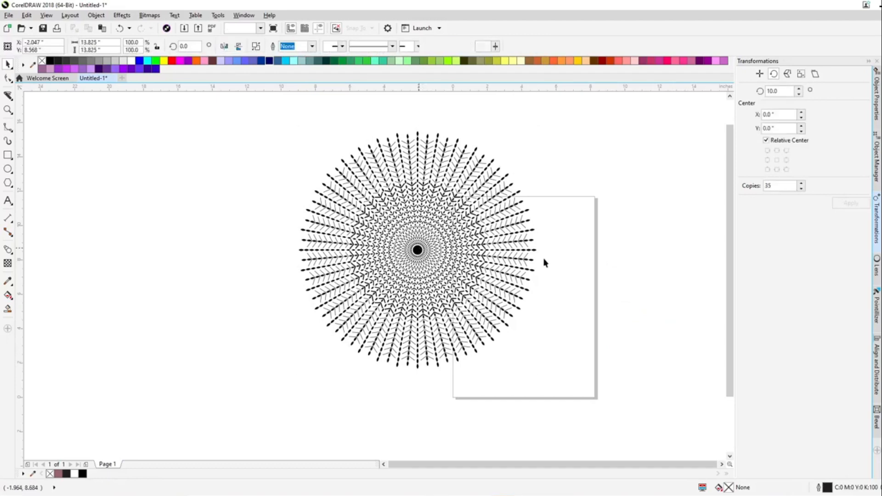
key("p")
left_click(663, 158)
key("F4")
left_click_drag(593, 238, 665, 460)
key("Delete")
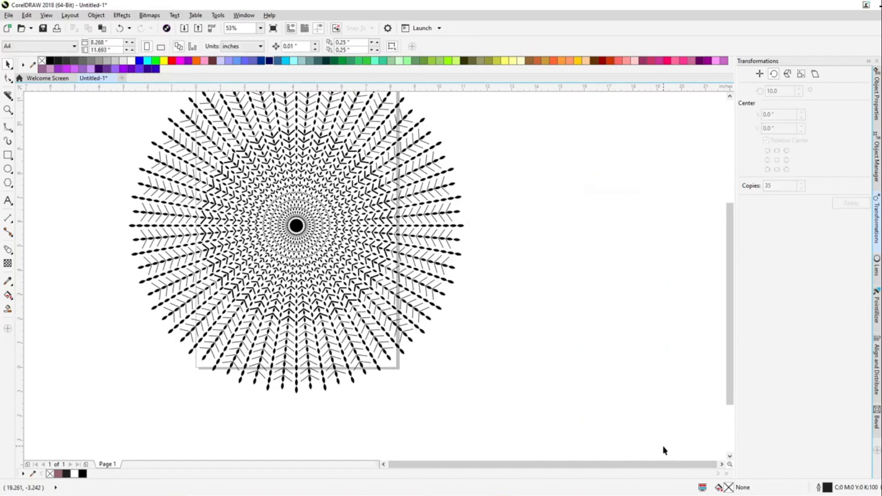
key("F4")
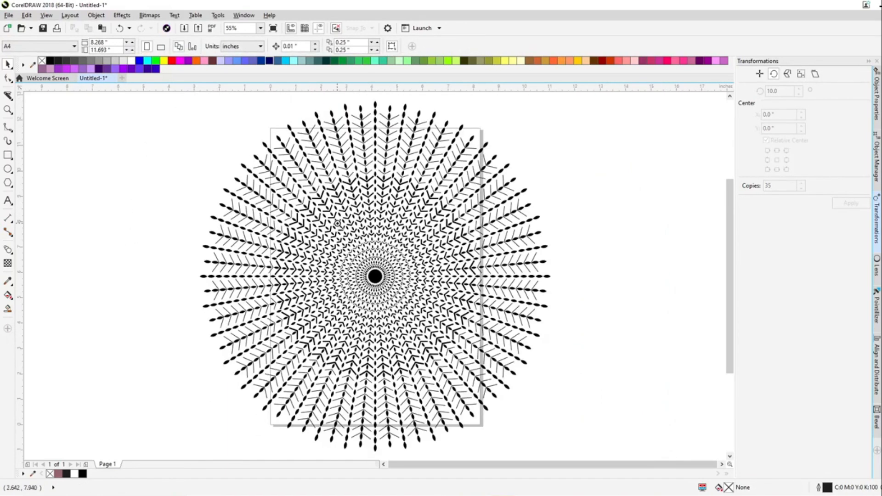
scroll(487, 370, "up", 2)
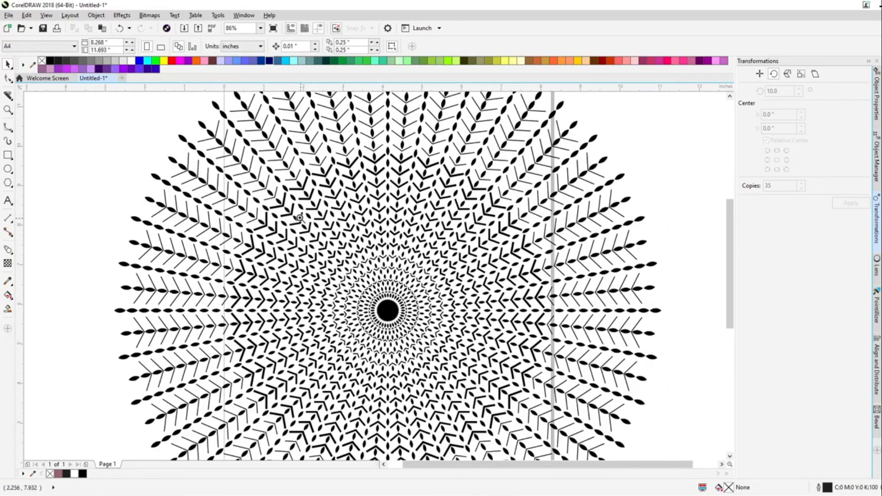
scroll(528, 379, "up", 2)
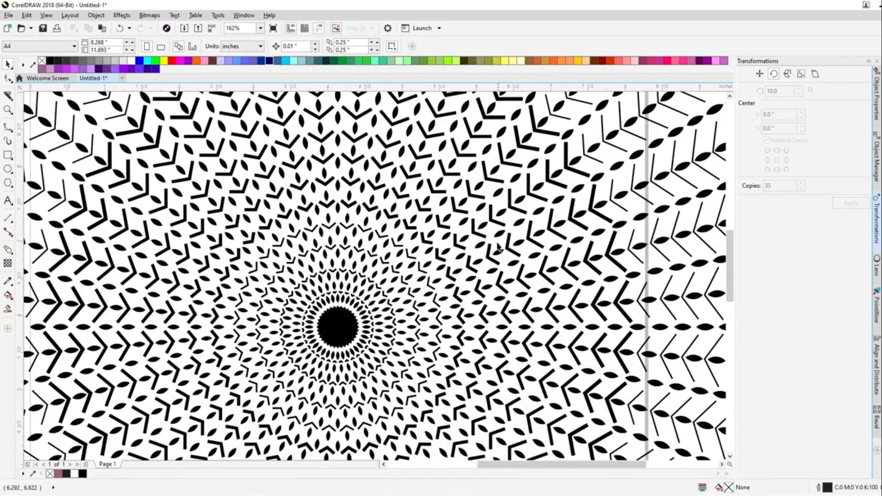
key("F4")
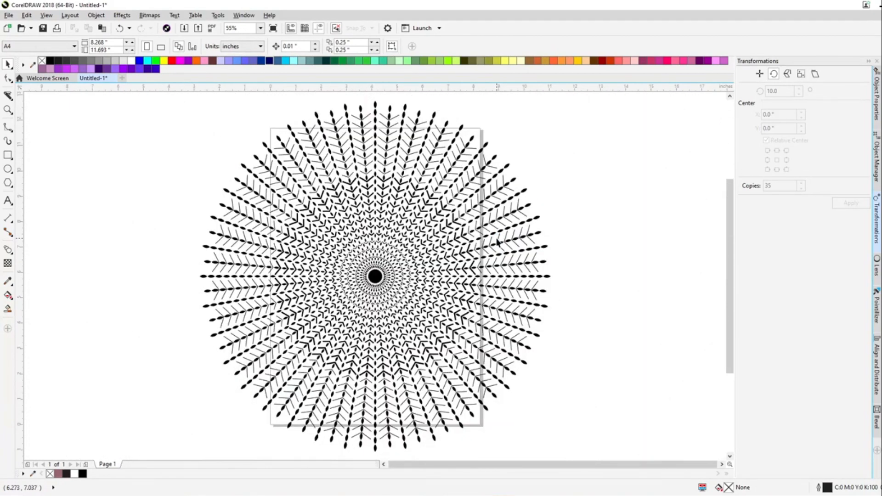